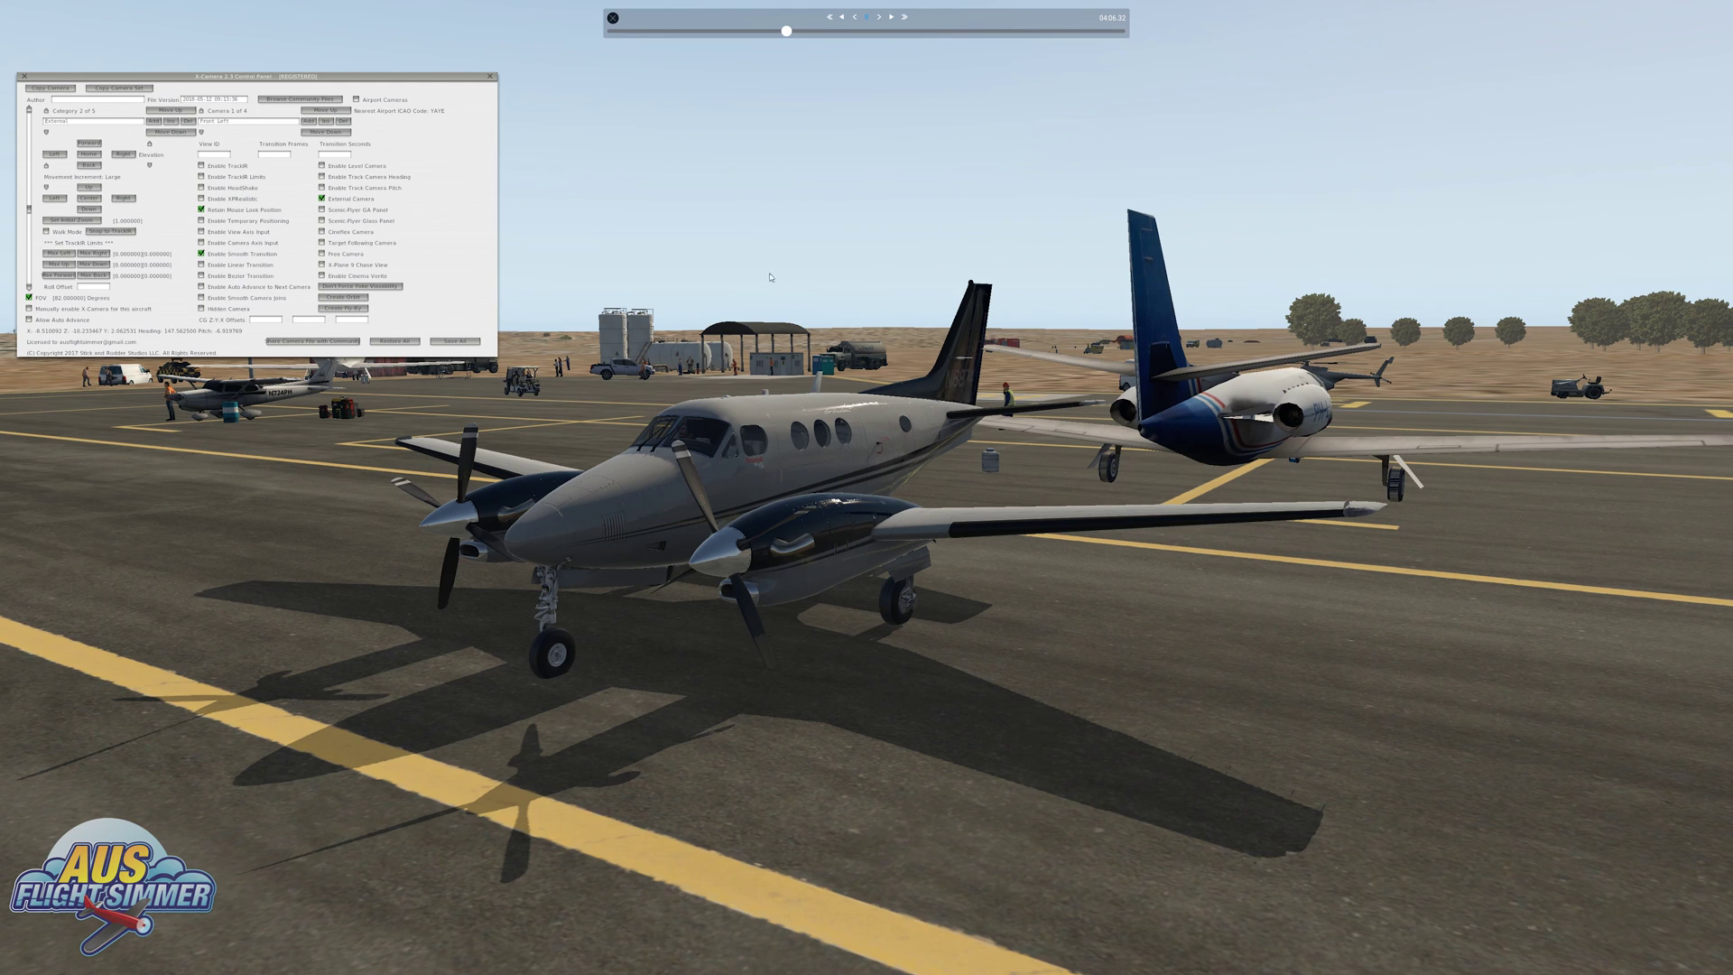
# Switch the control panel to airport cameras and generate the camera set for the nearest airport with the default position offsets.
pyautogui.click(356, 100)
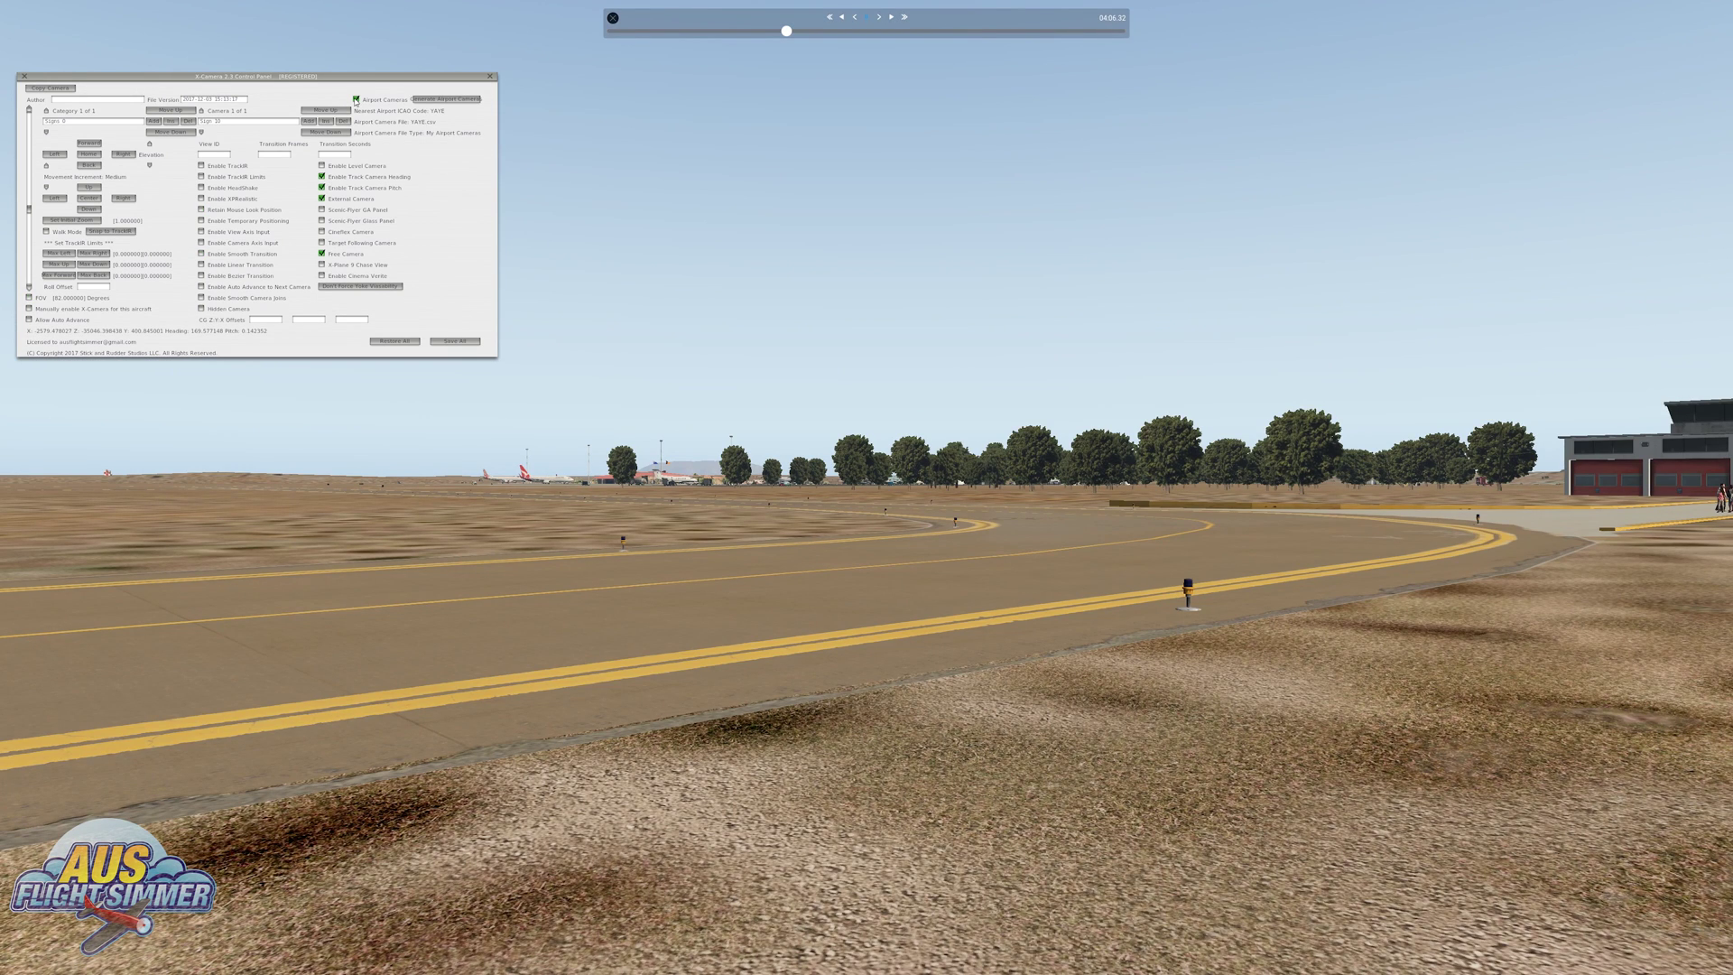
pyautogui.click(421, 100)
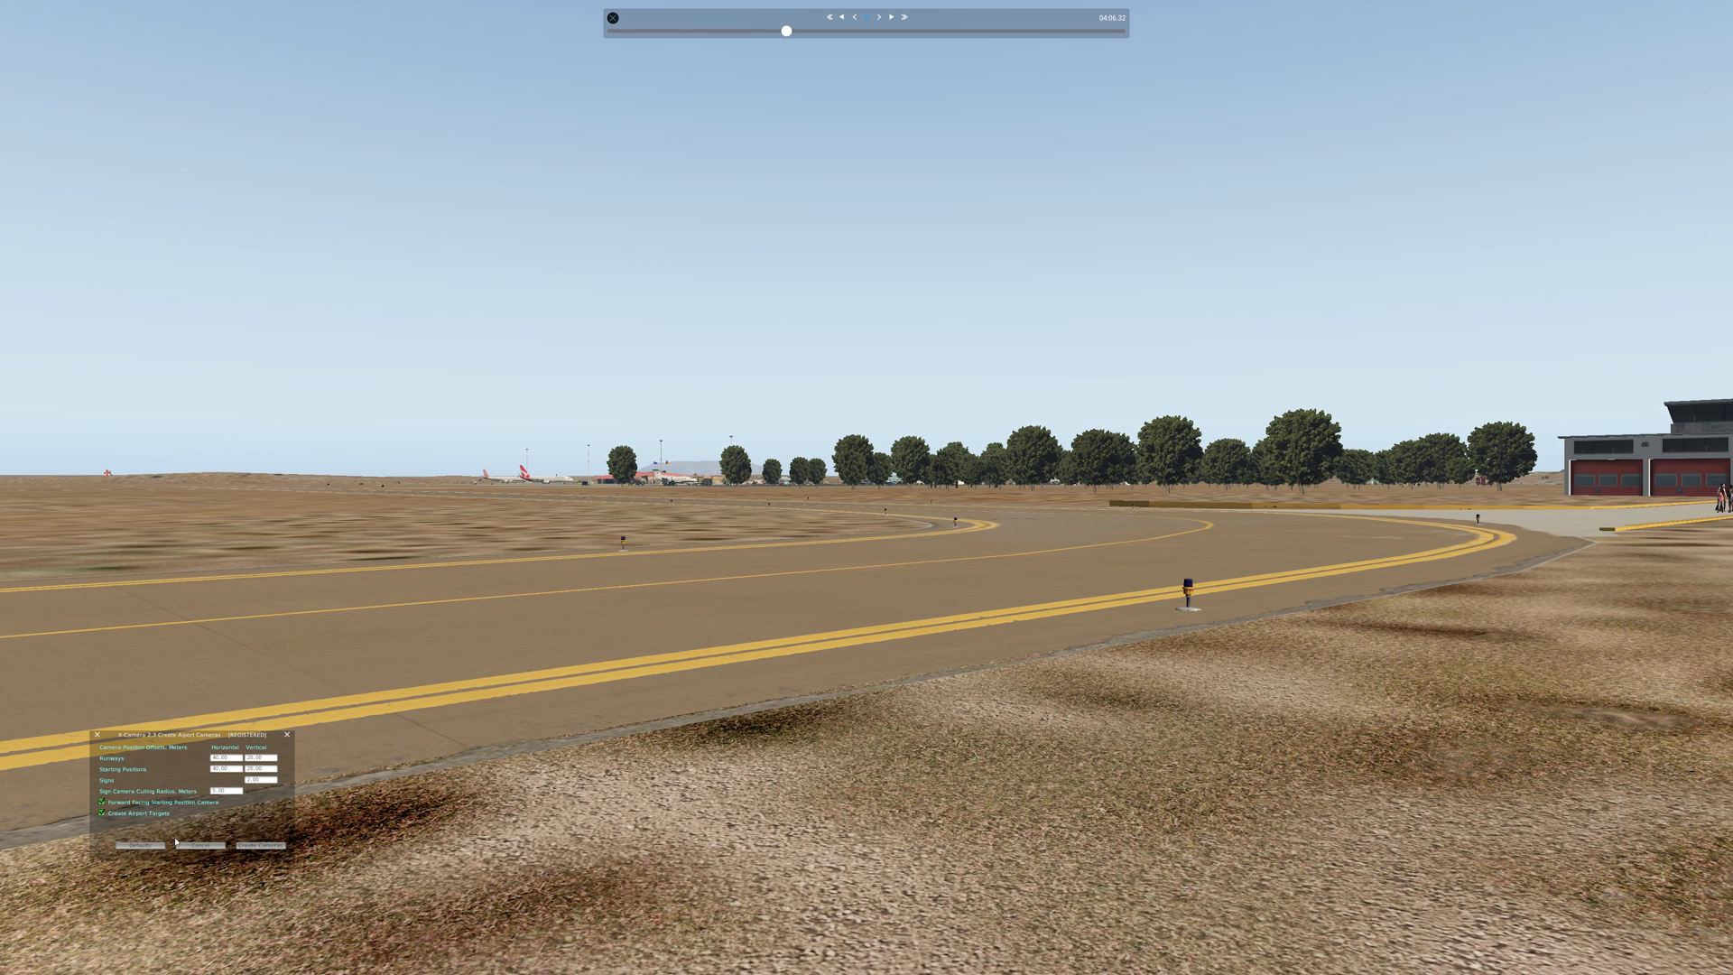
pyautogui.click(251, 845)
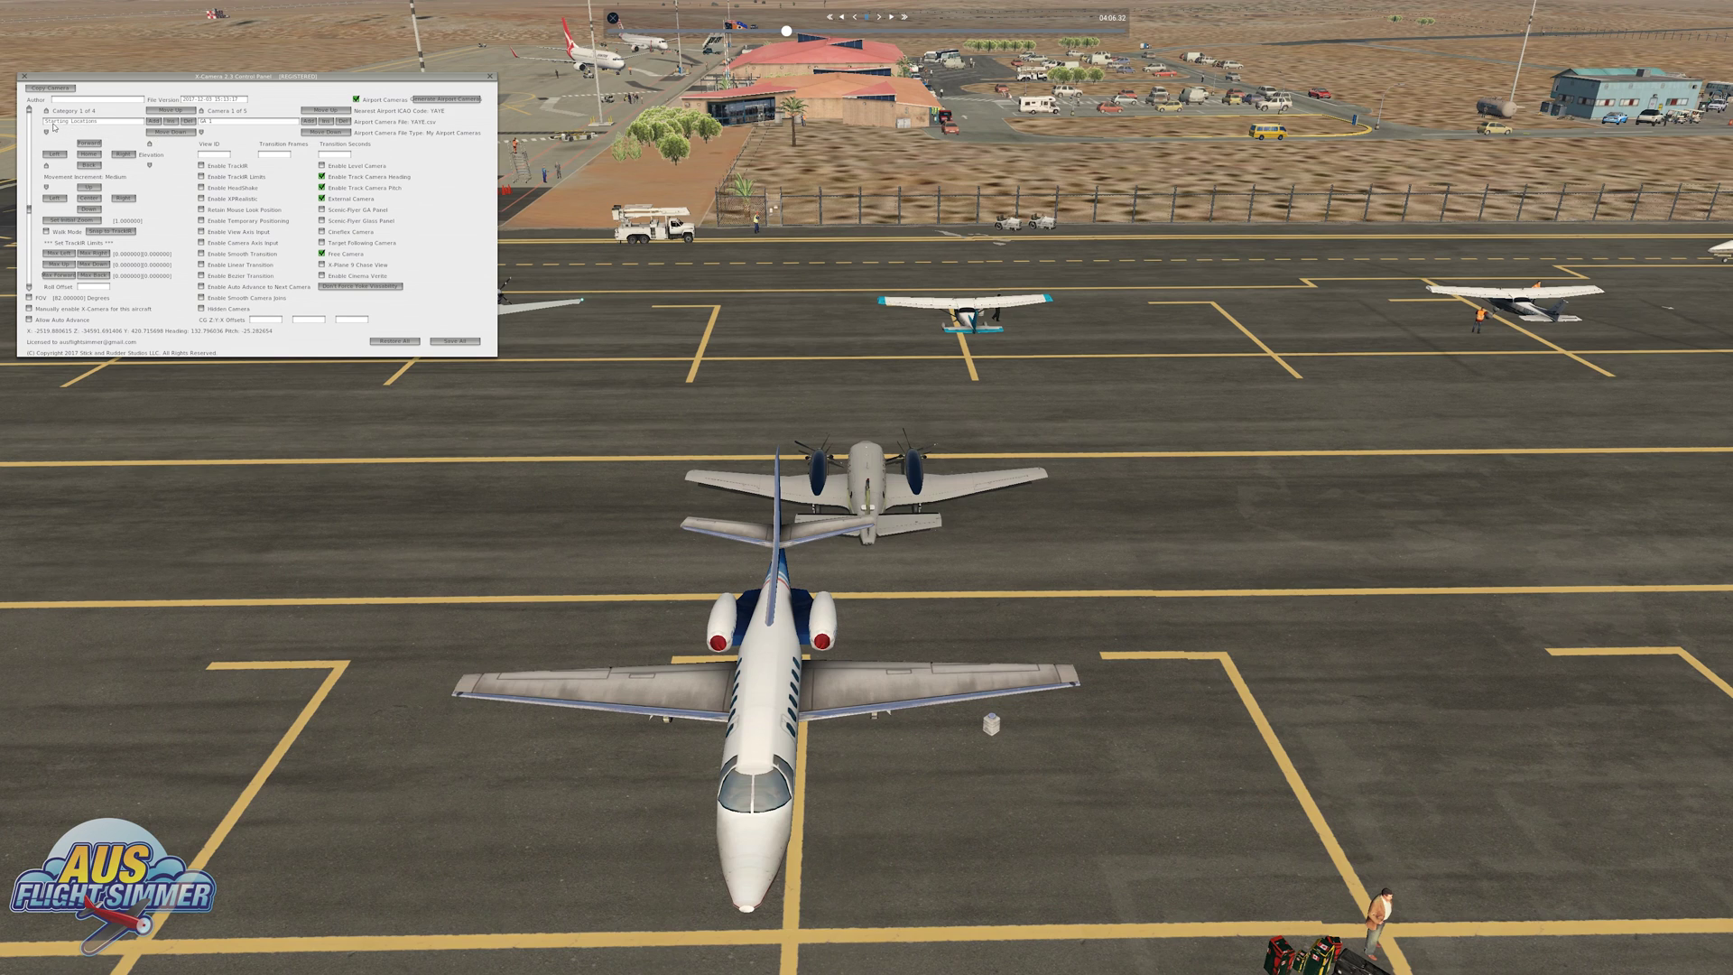
# Cycle through all the generated cameras in the starting locations category to examine the view each one gives.
pyautogui.click(202, 133)
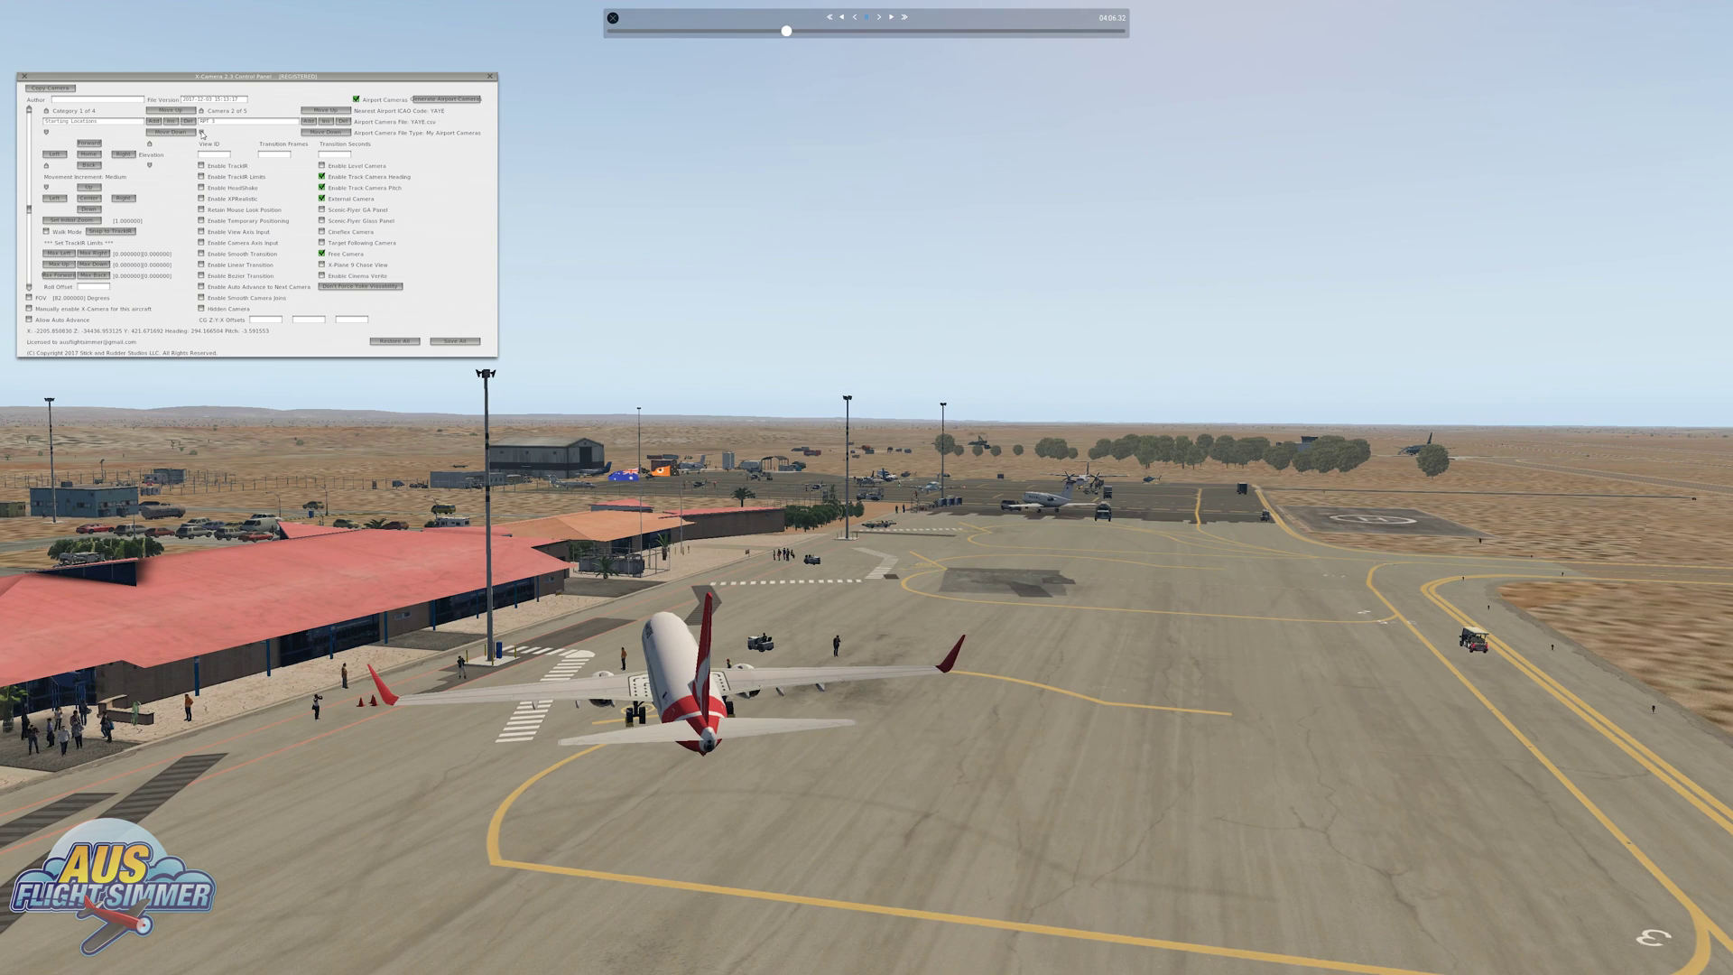
pyautogui.click(202, 133)
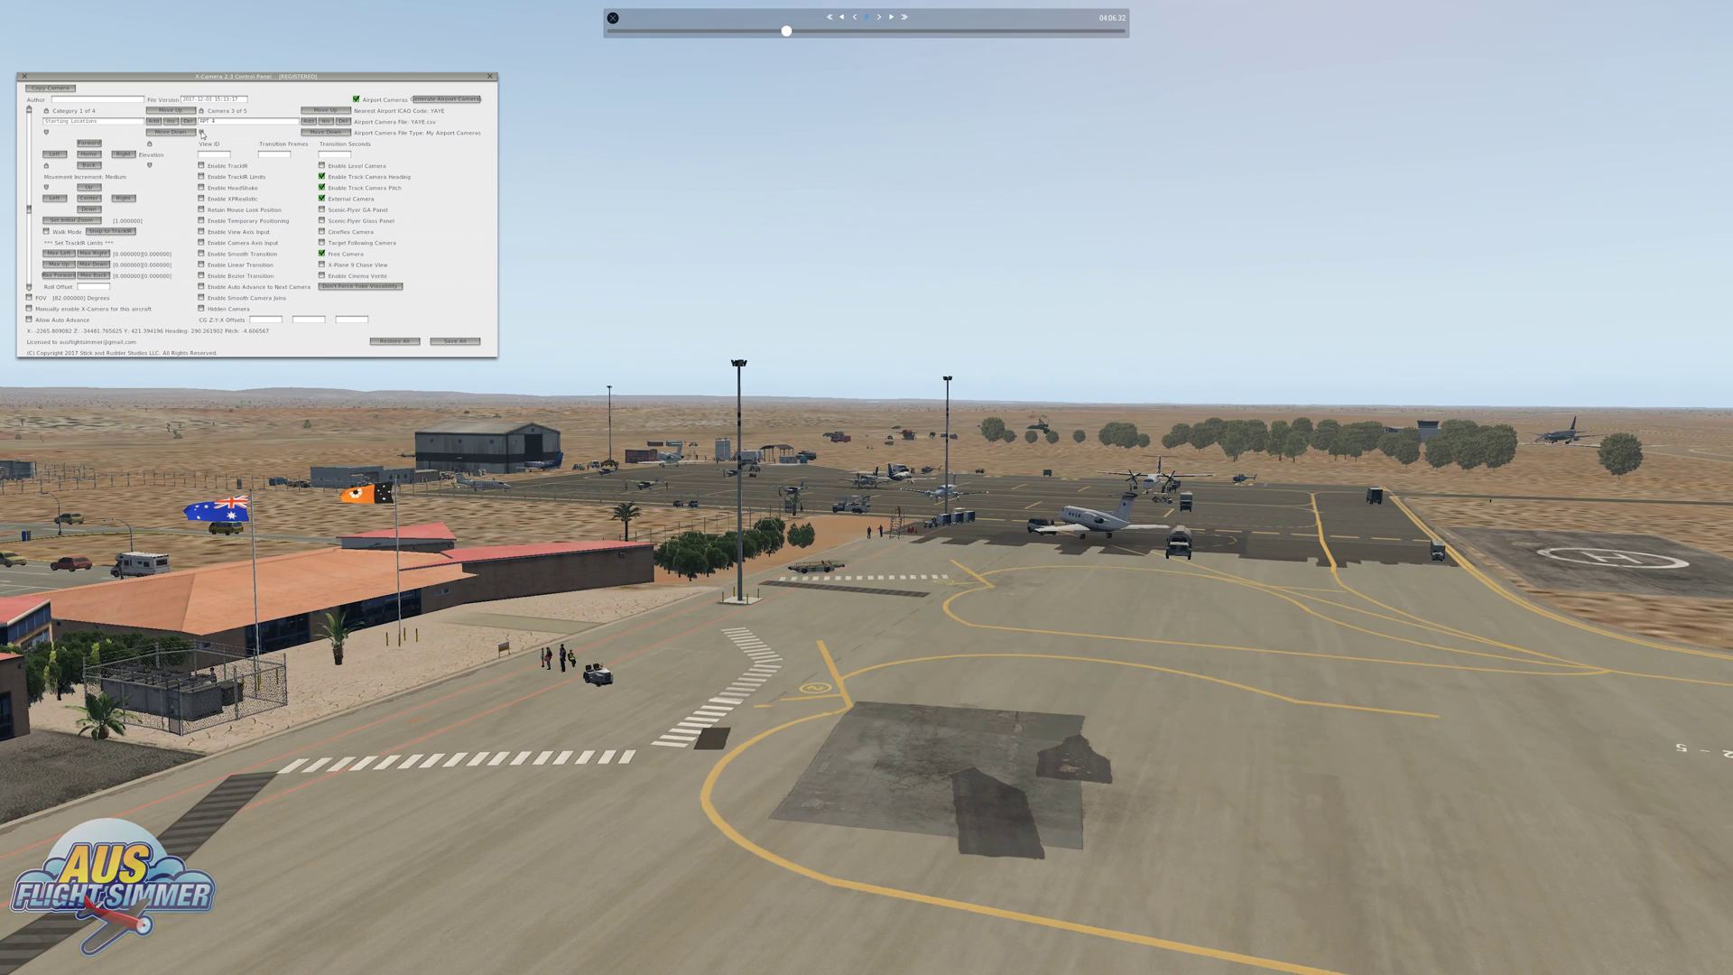
pyautogui.click(202, 132)
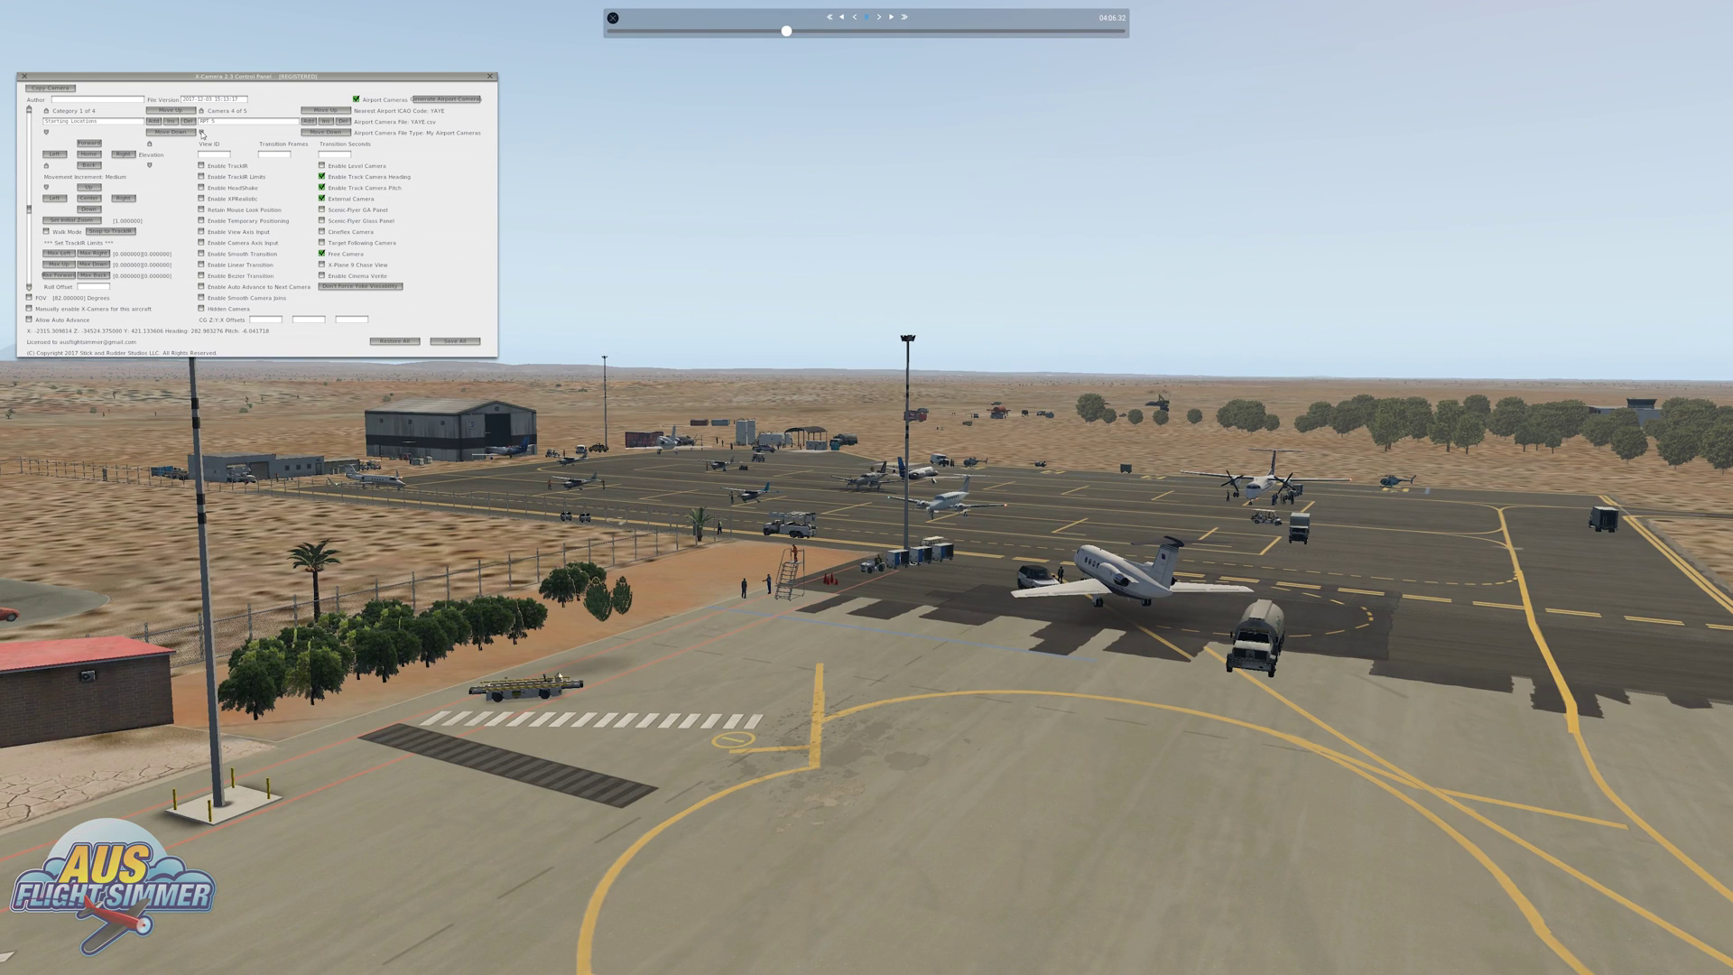
pyautogui.click(202, 132)
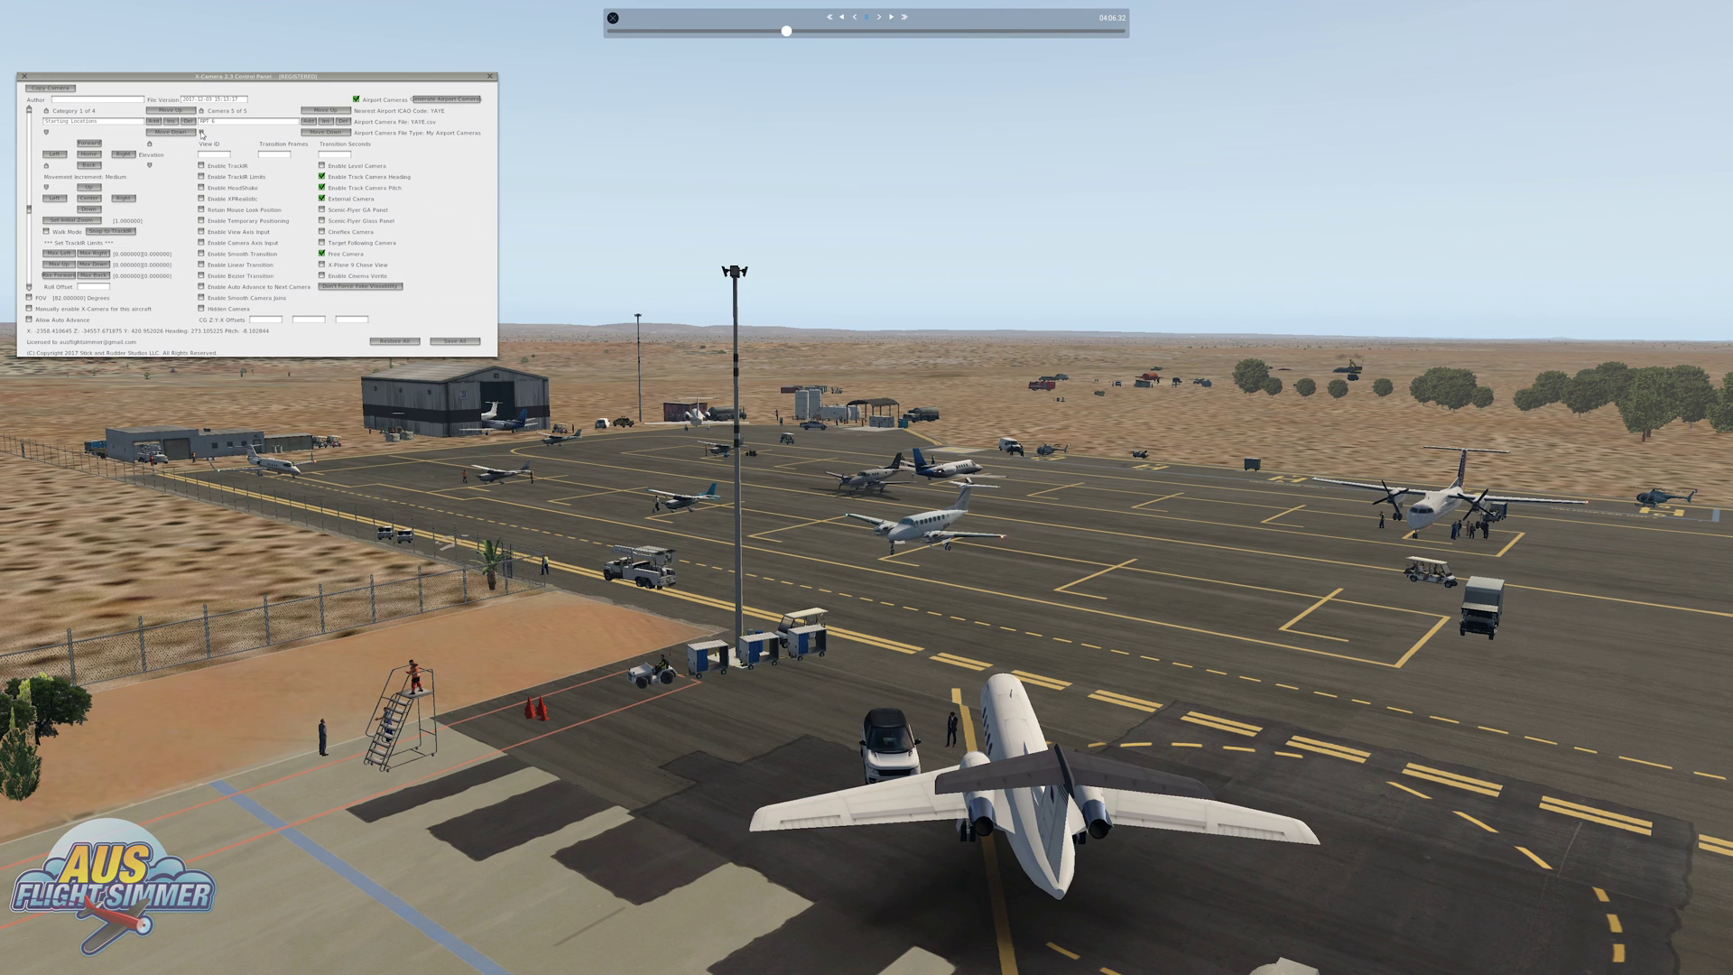
pyautogui.click(202, 133)
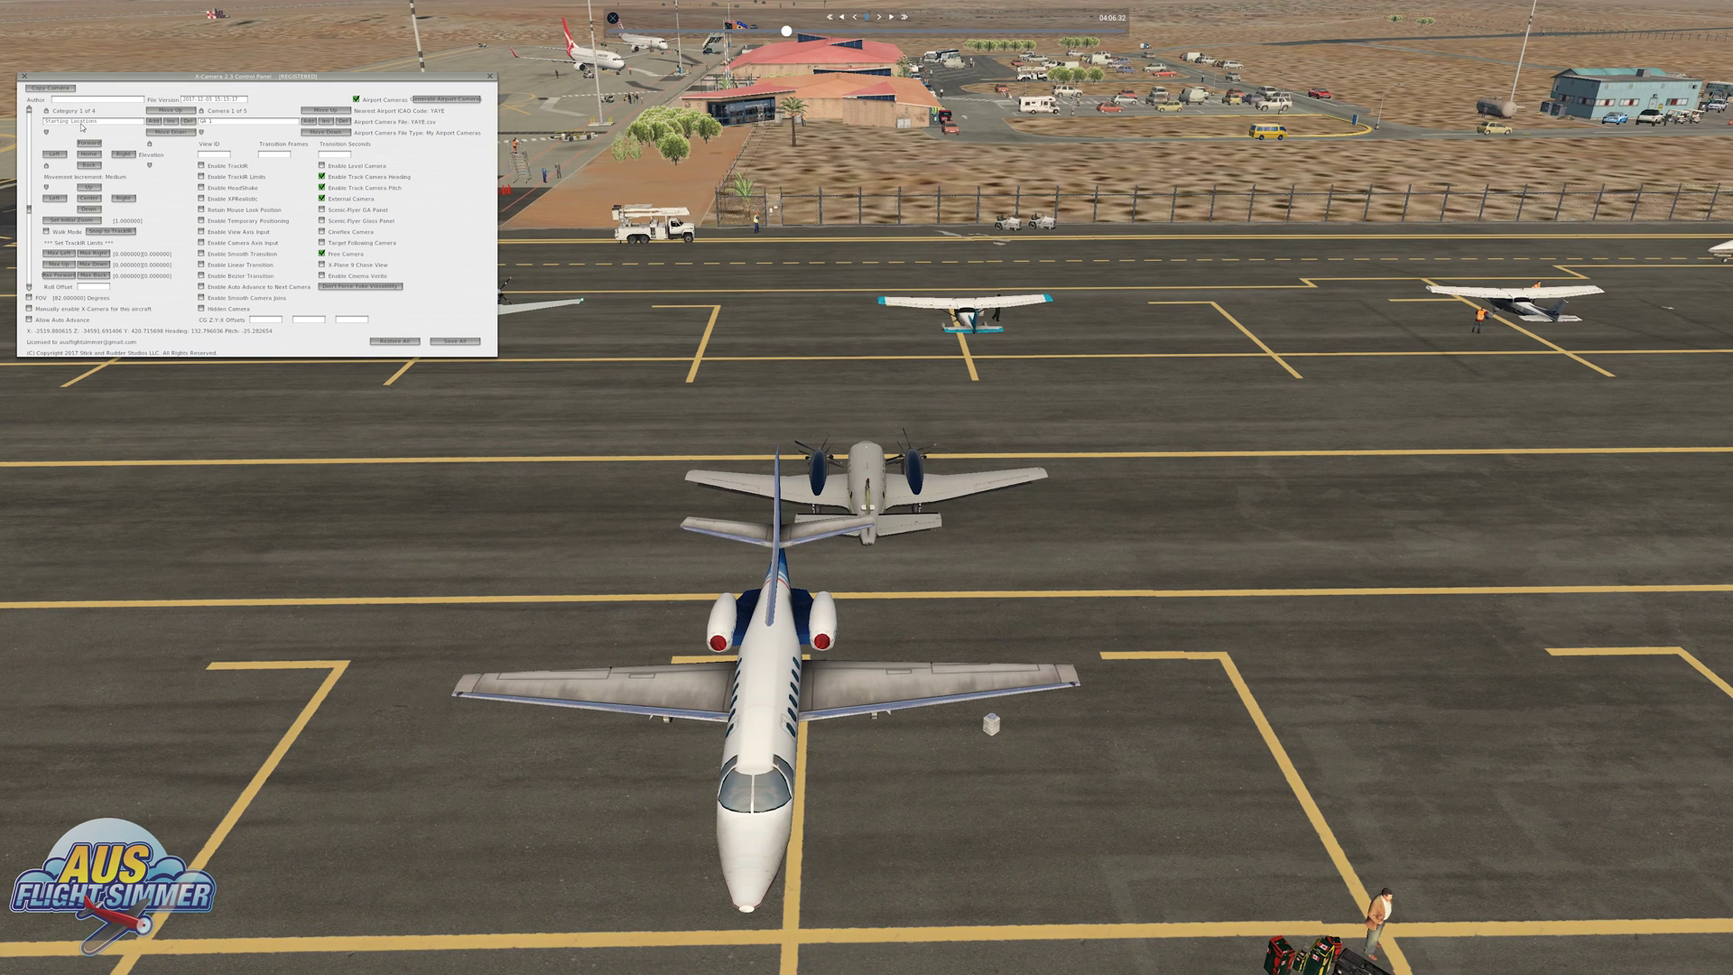
# Browse the remaining airport camera categories, from view points through runways to signs.
pyautogui.click(47, 133)
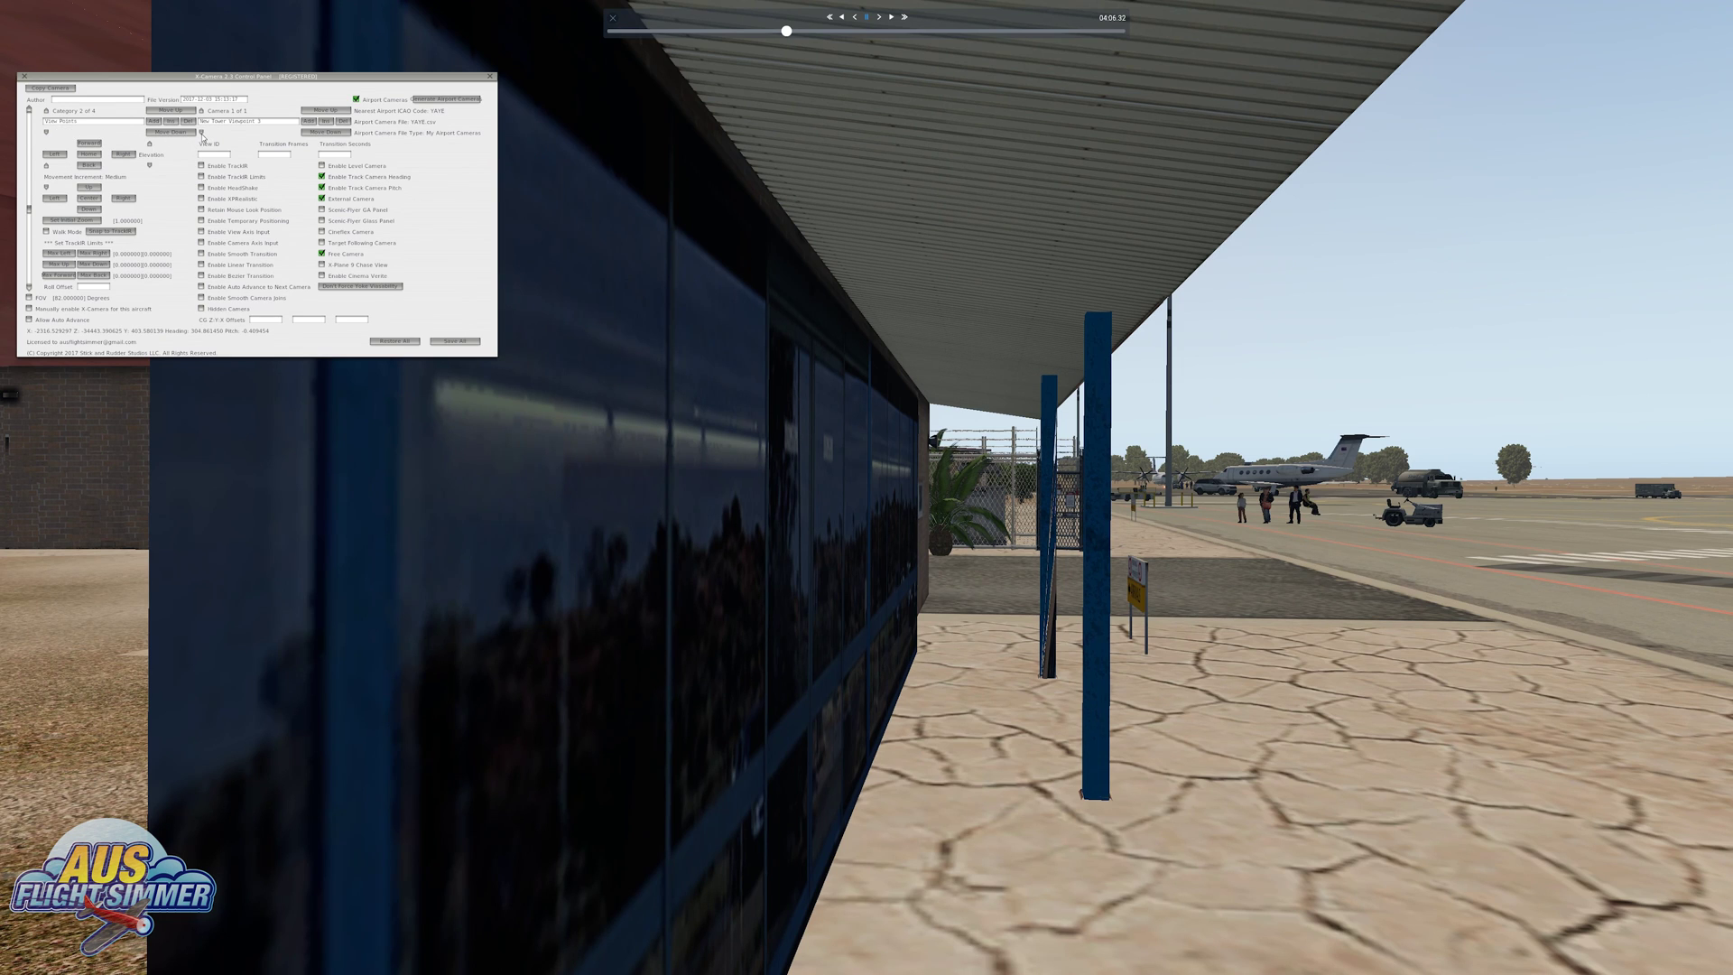
pyautogui.click(47, 132)
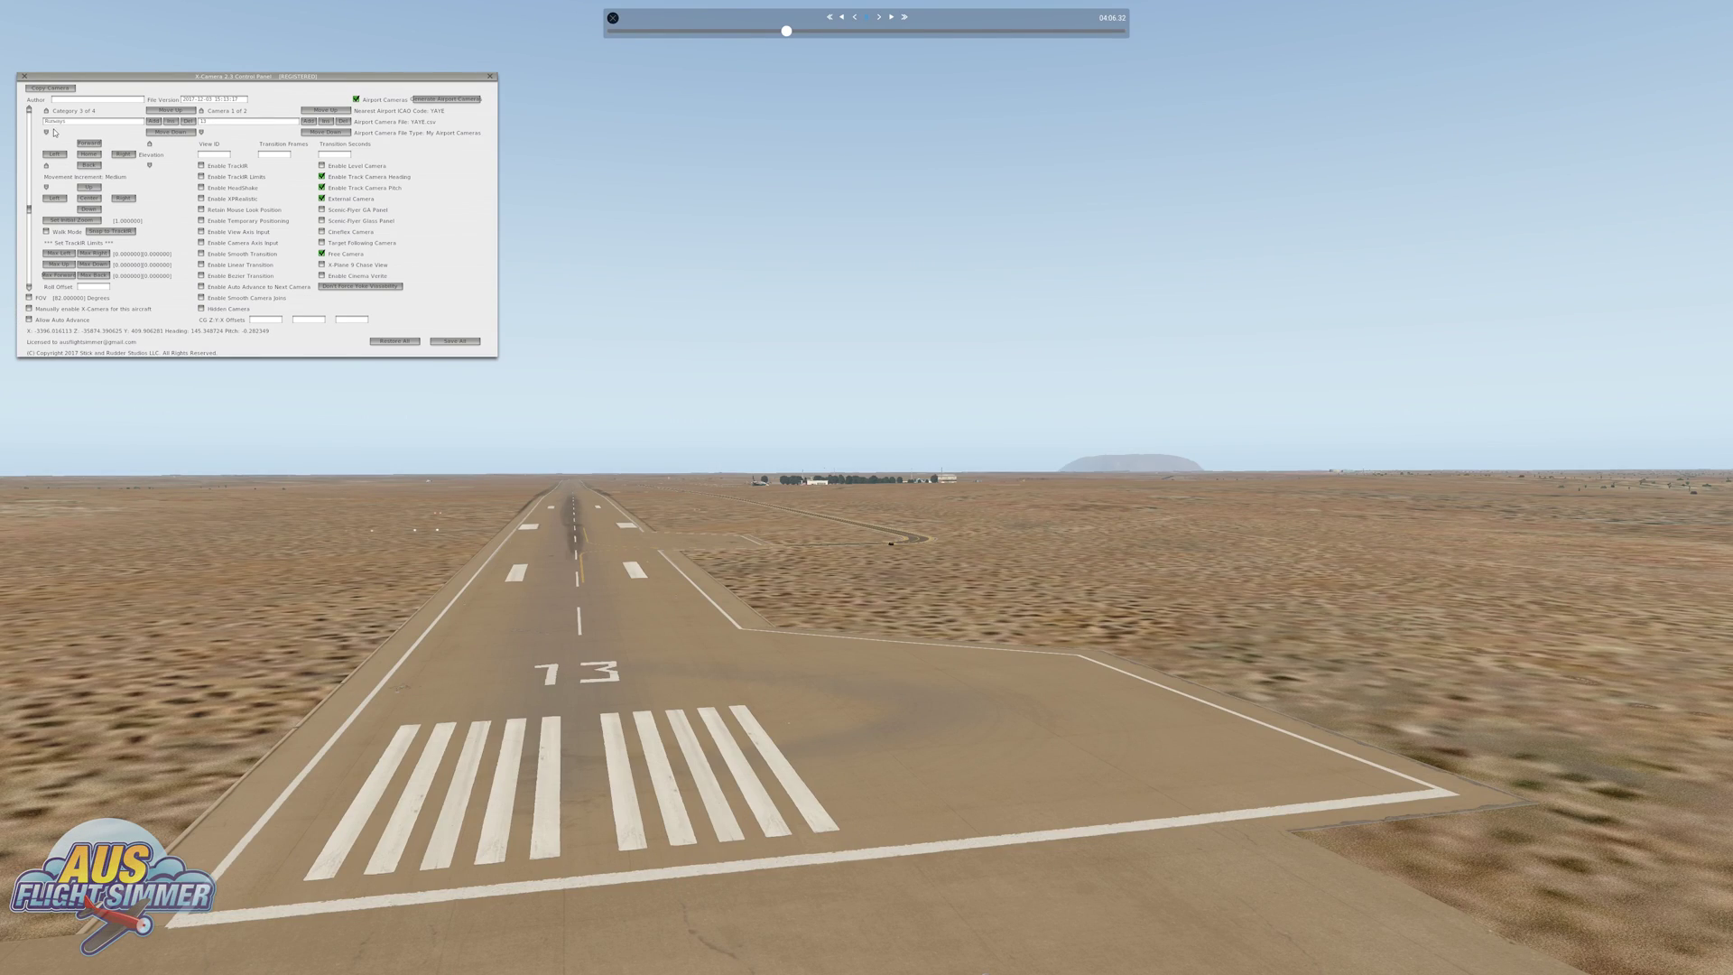
pyautogui.click(47, 132)
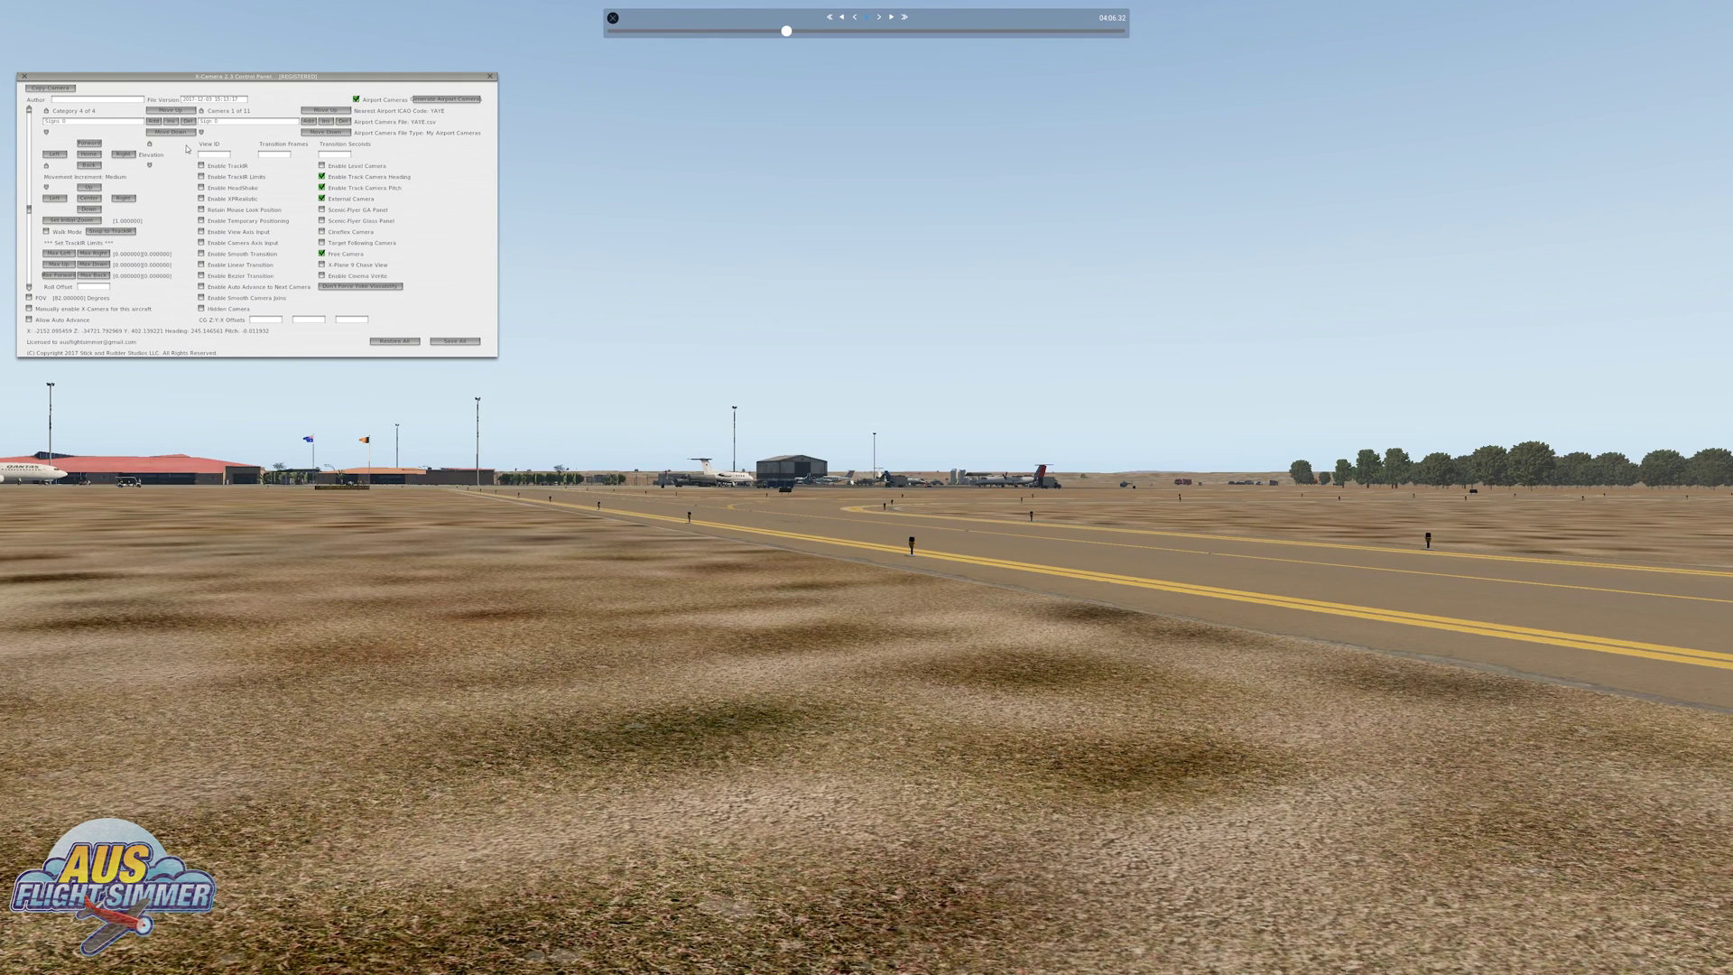
# Step through the generated sign cameras one by one to examine their views along the taxiways.
pyautogui.click(203, 133)
pyautogui.click(202, 132)
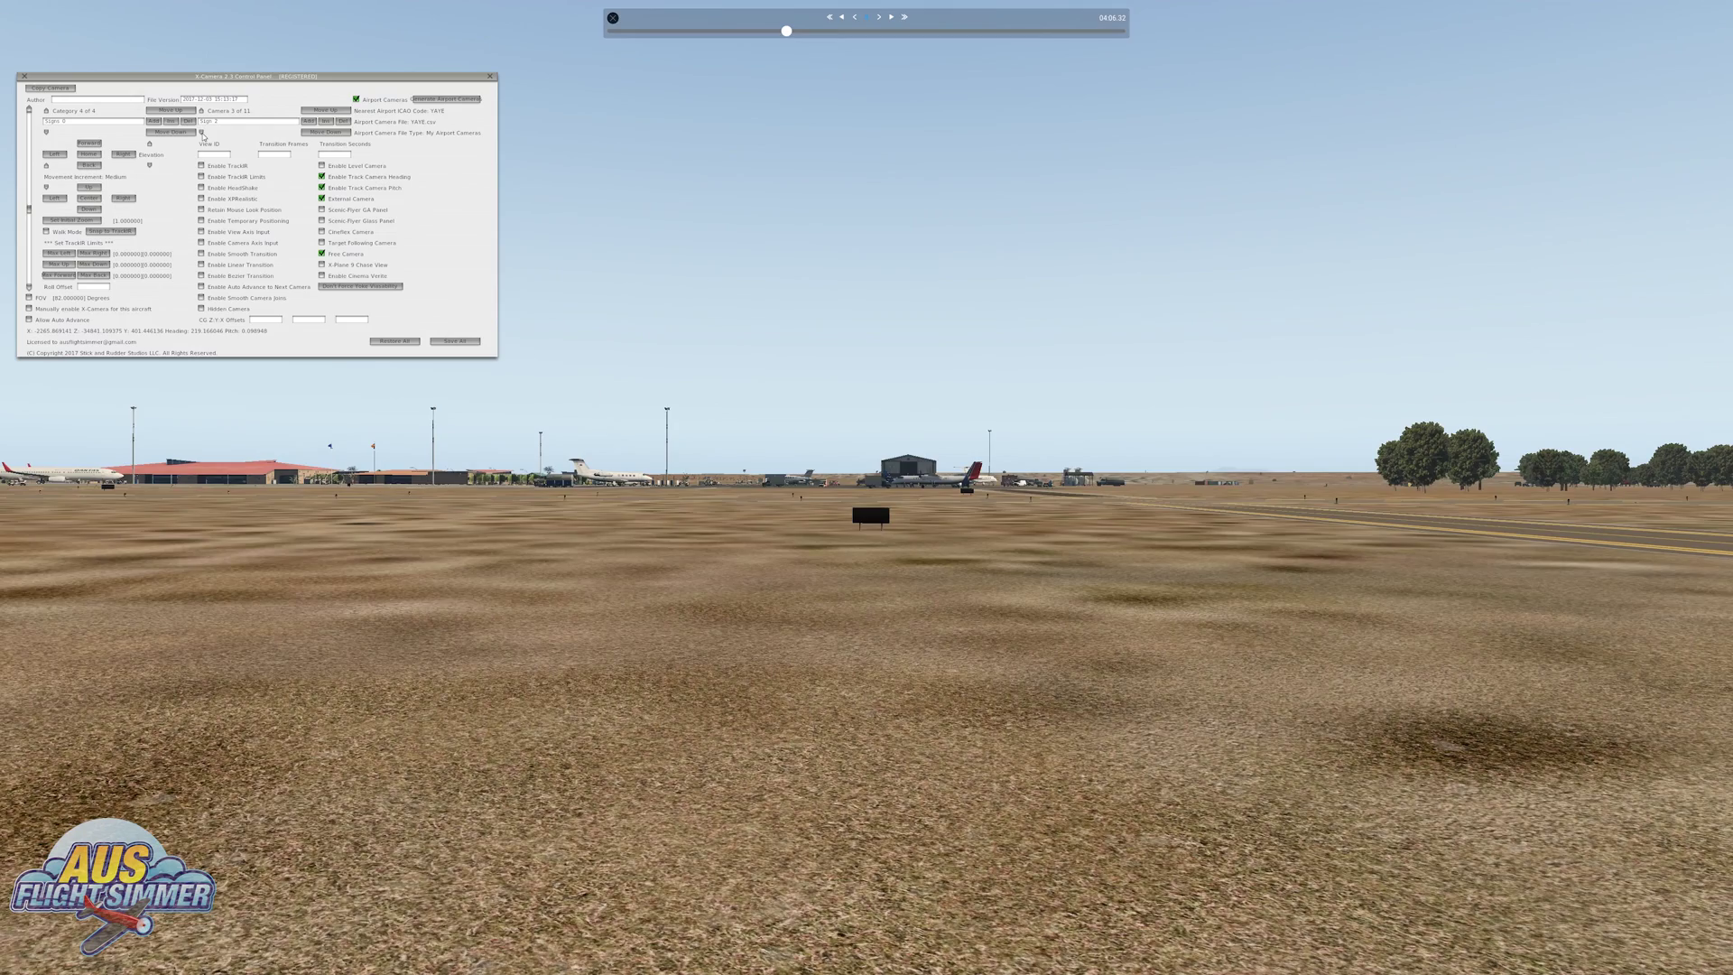
pyautogui.click(202, 133)
pyautogui.click(202, 133)
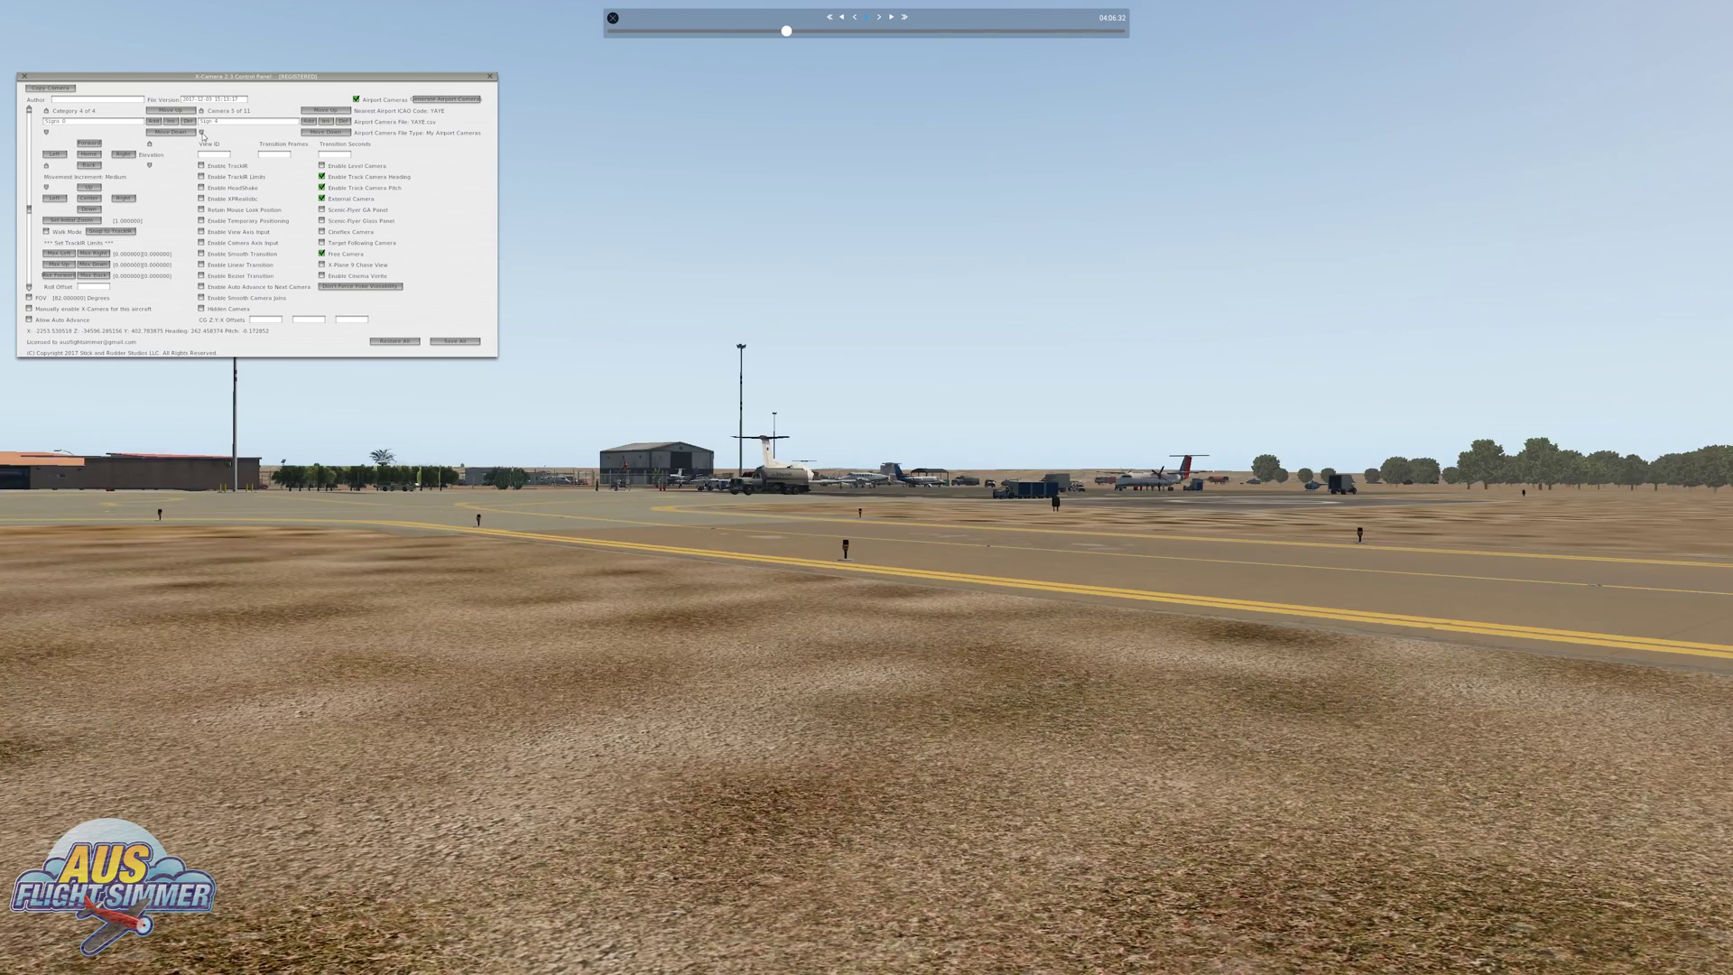
pyautogui.click(202, 133)
pyautogui.click(202, 132)
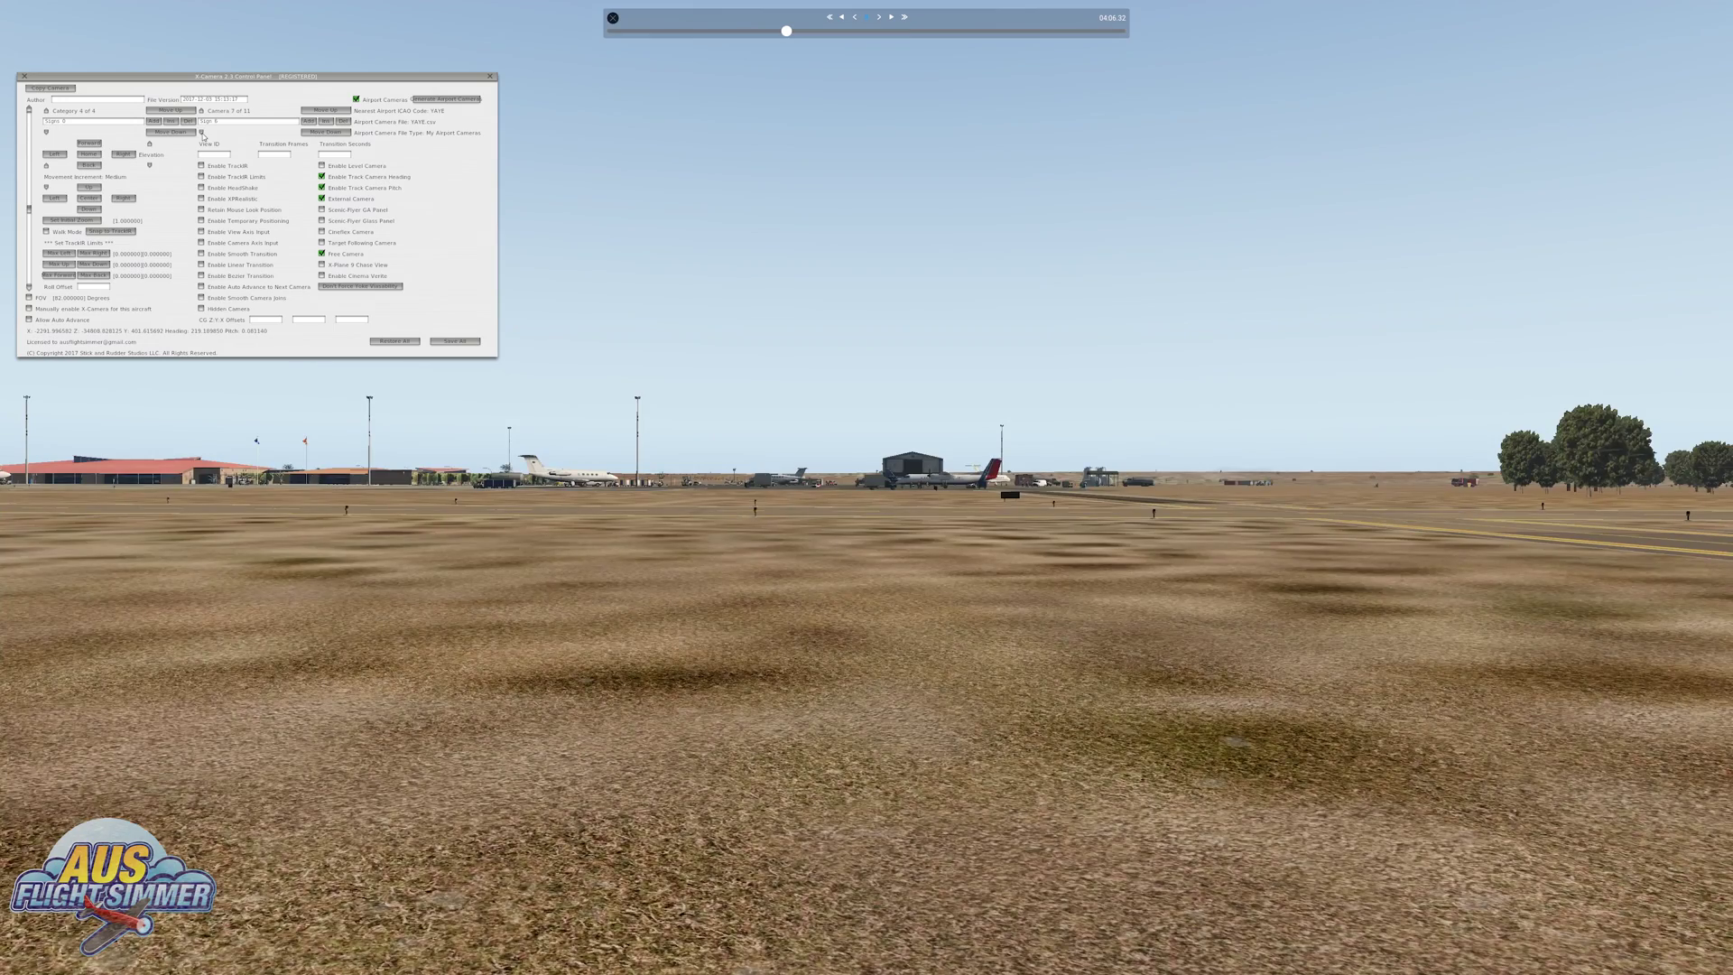
pyautogui.click(202, 133)
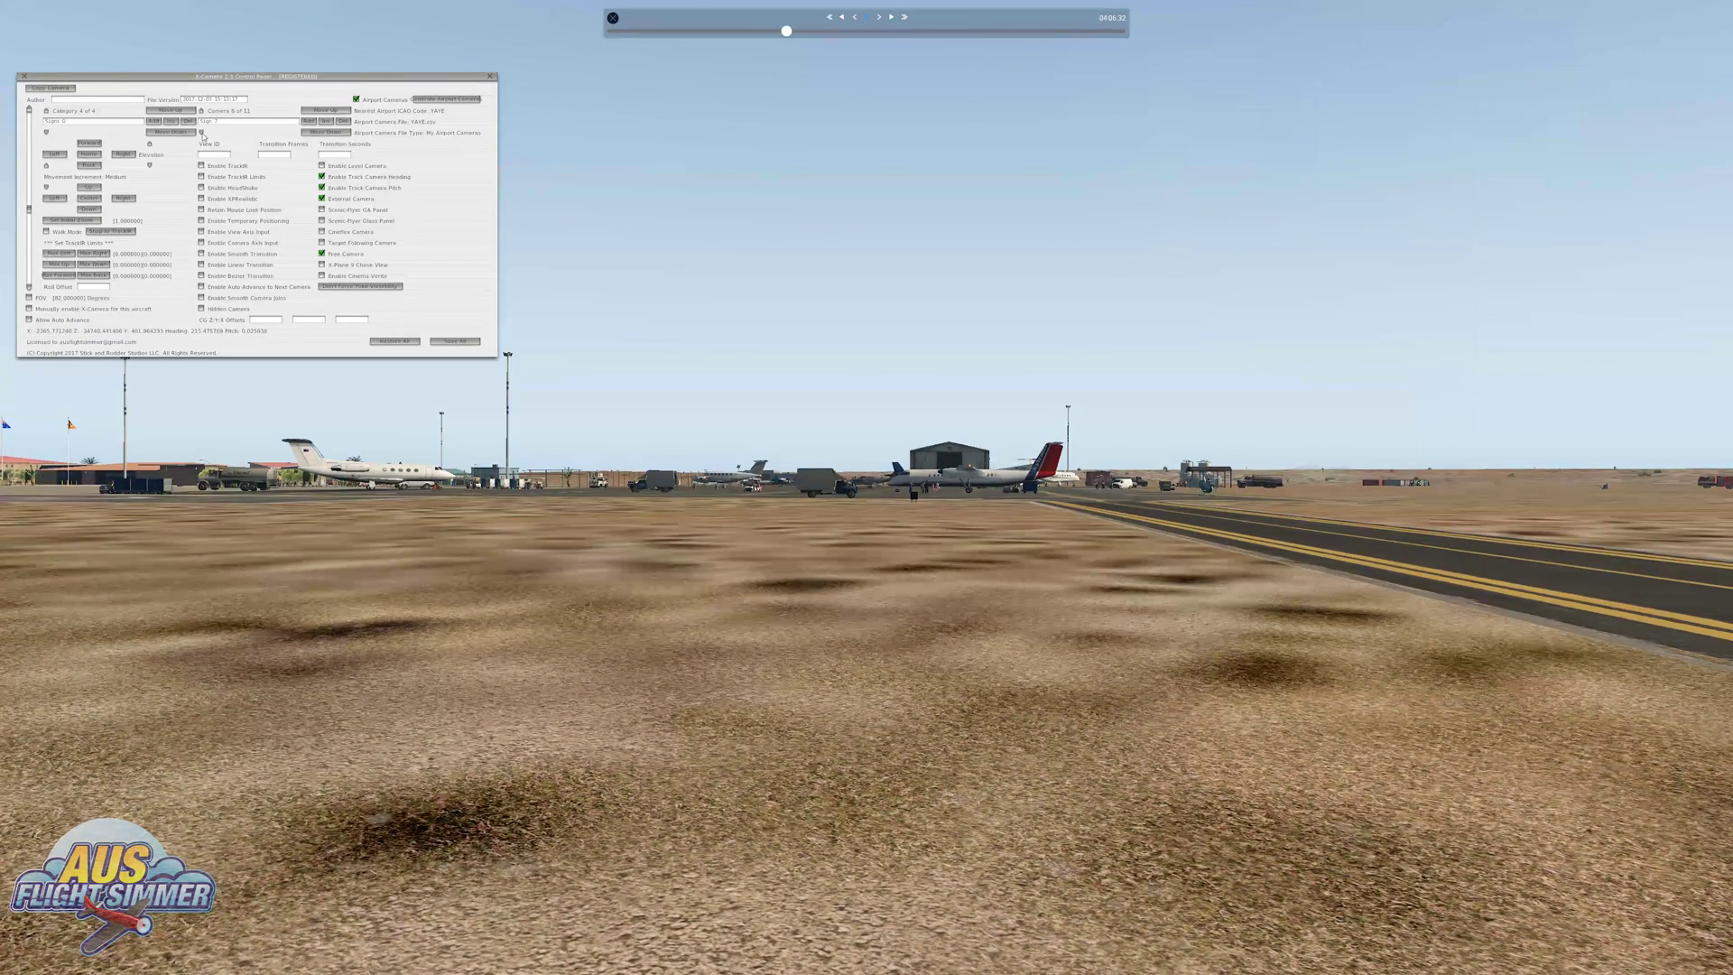
pyautogui.click(202, 133)
pyautogui.click(202, 133)
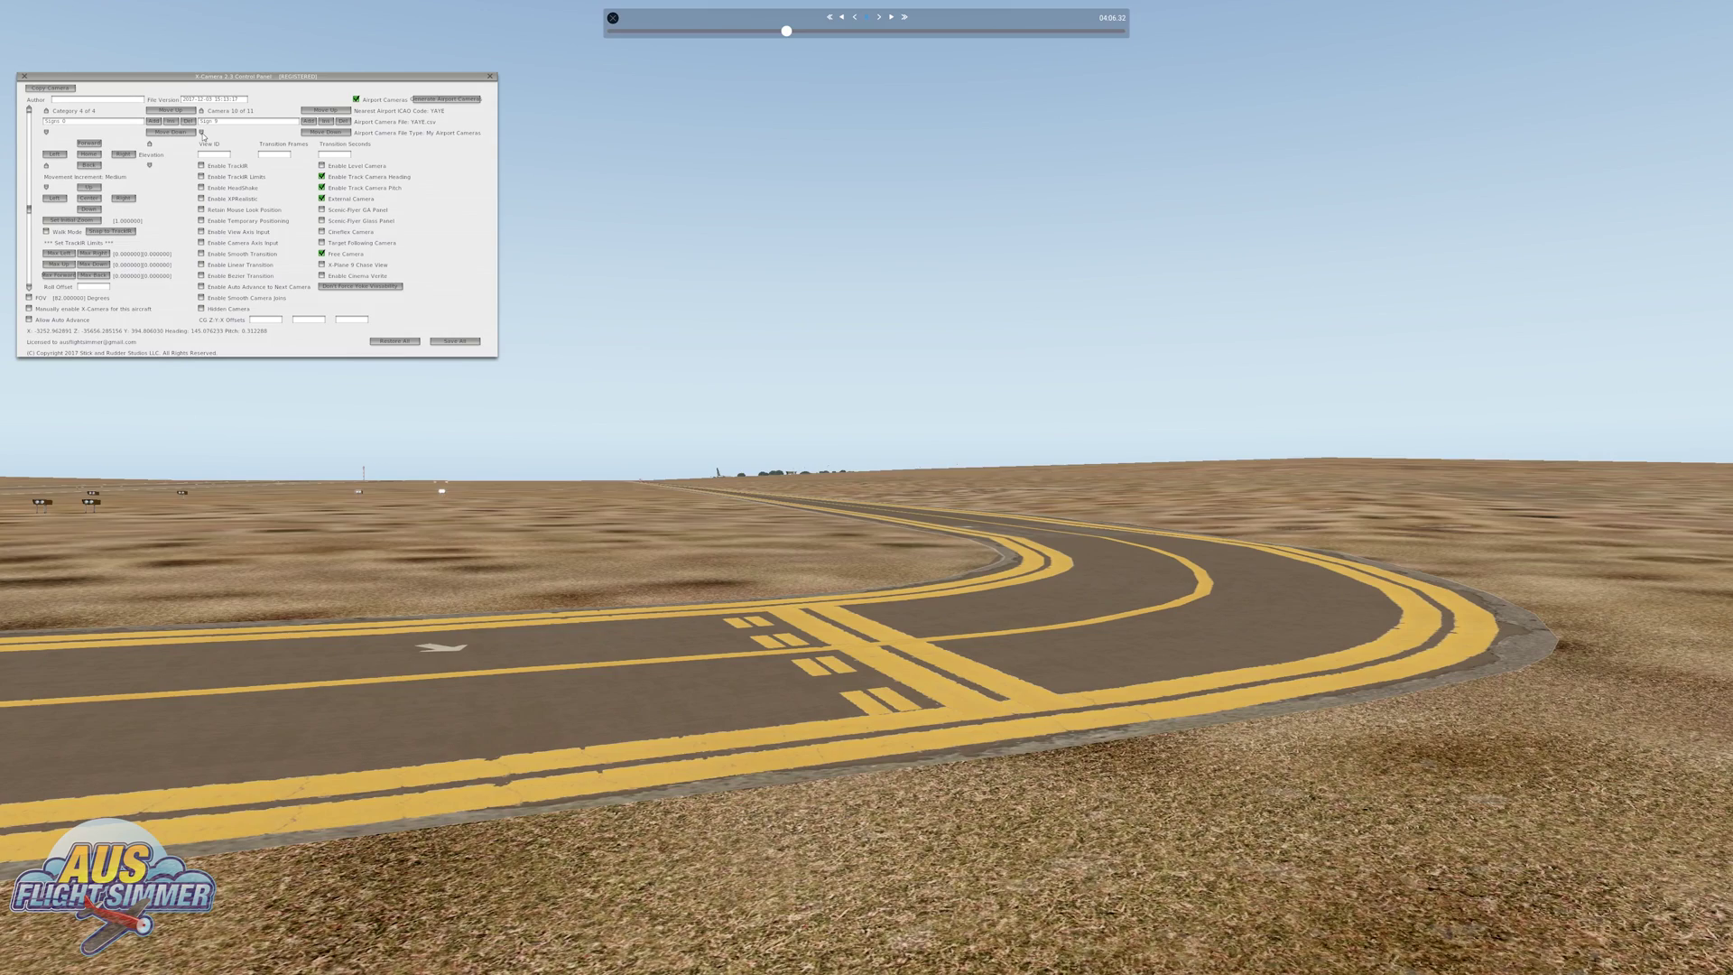
pyautogui.click(202, 133)
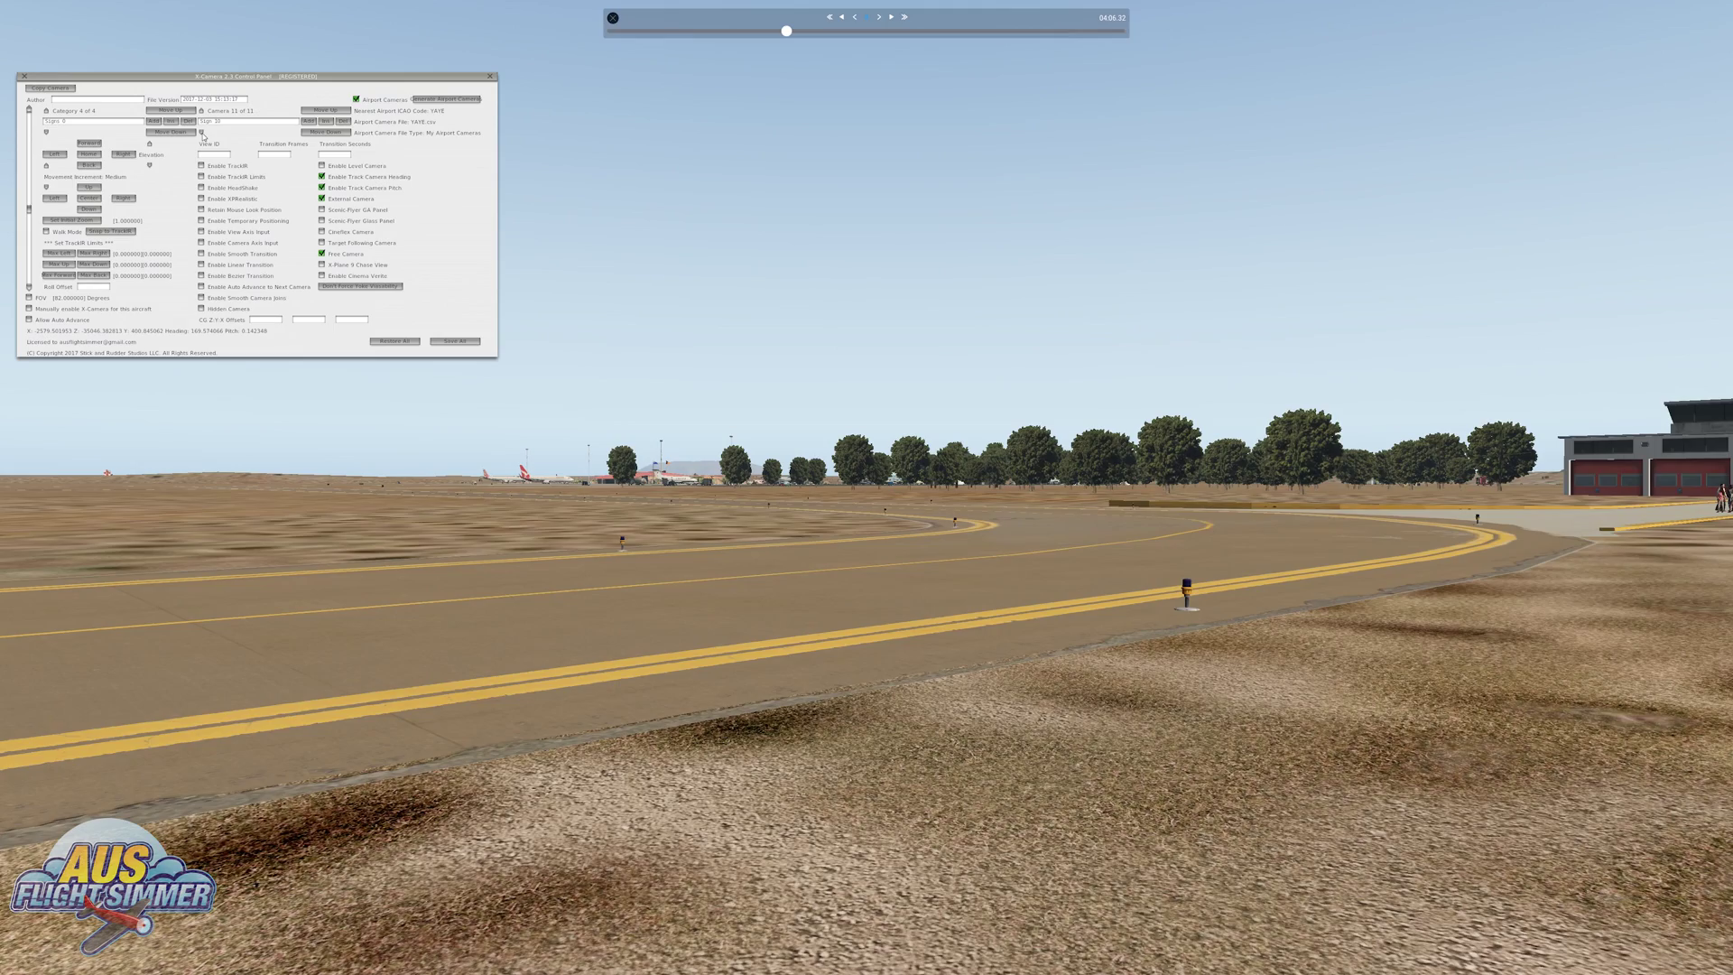
pyautogui.click(202, 132)
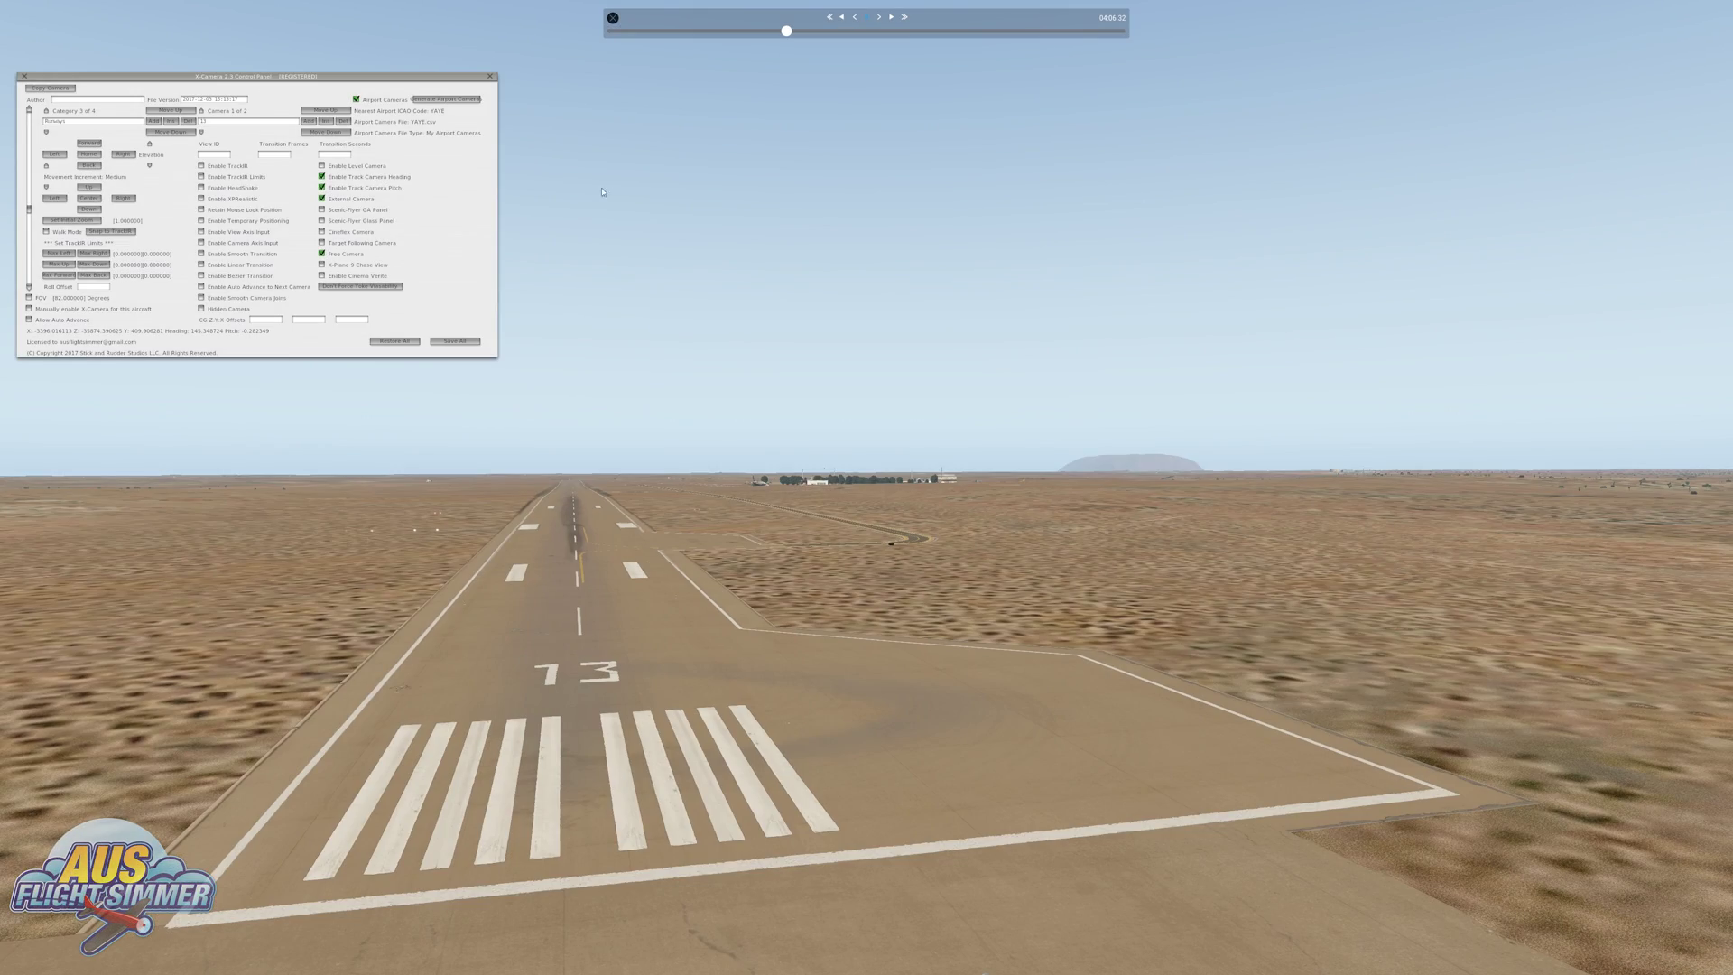
# Enable smooth transition on both runway cameras, for the runway 13 and runway 31 ends.
pyautogui.click(201, 255)
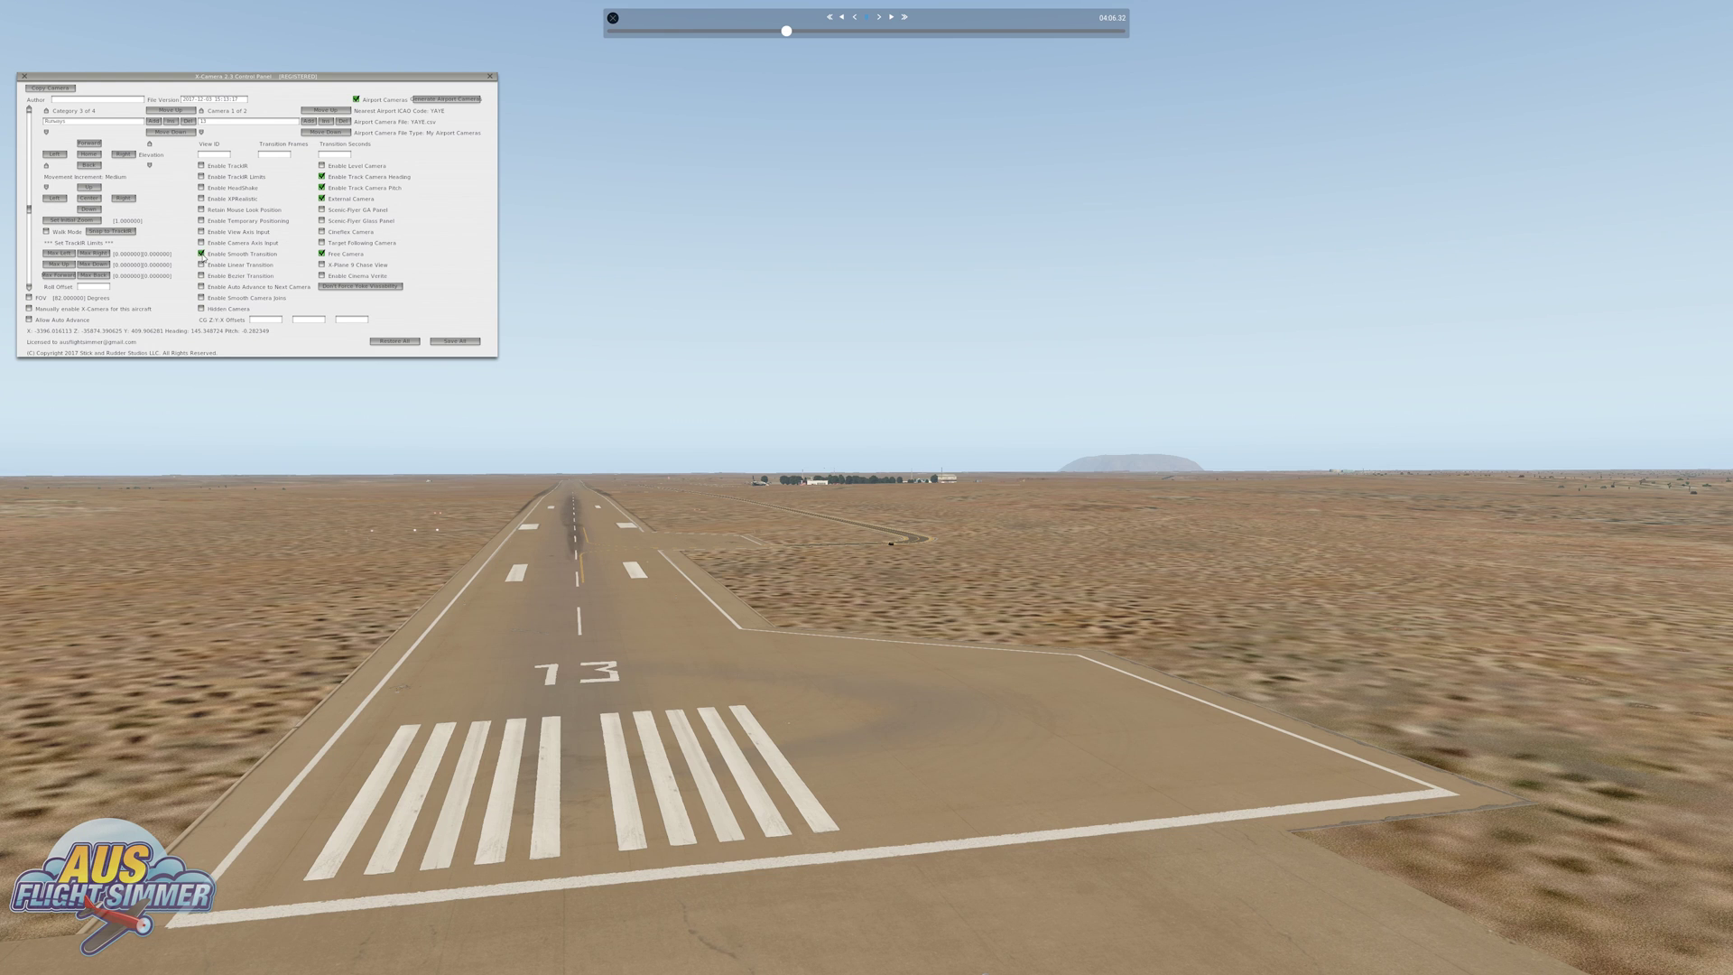
pyautogui.click(201, 132)
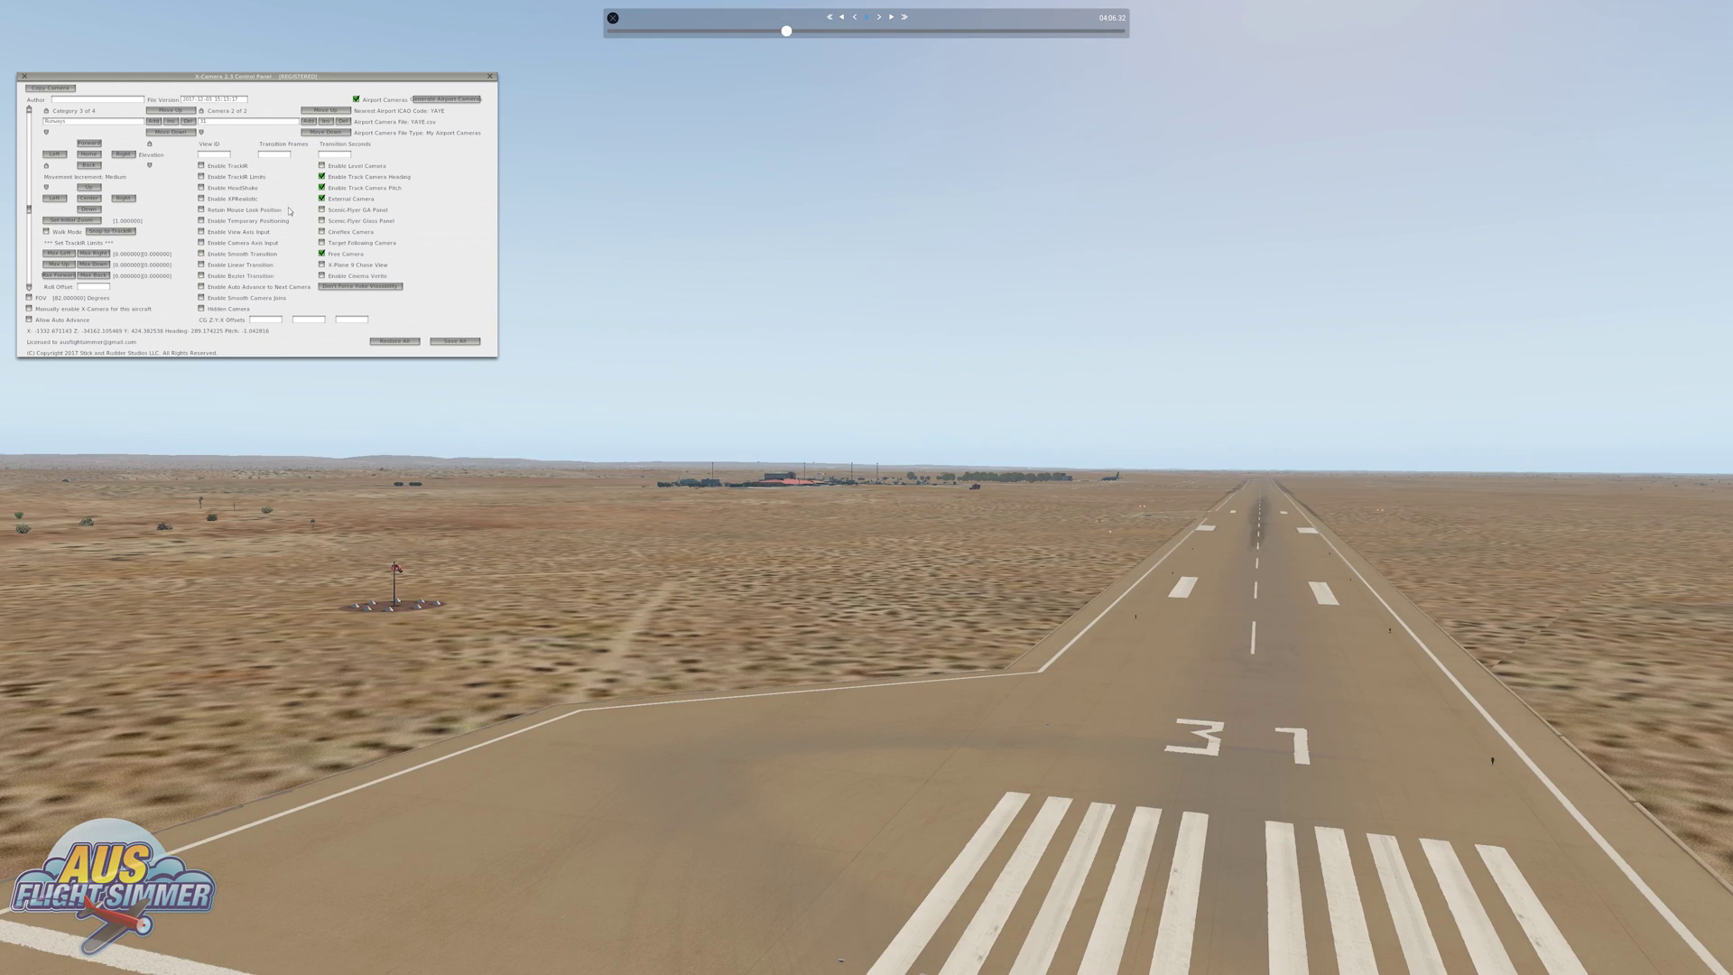
pyautogui.click(201, 254)
pyautogui.click(202, 133)
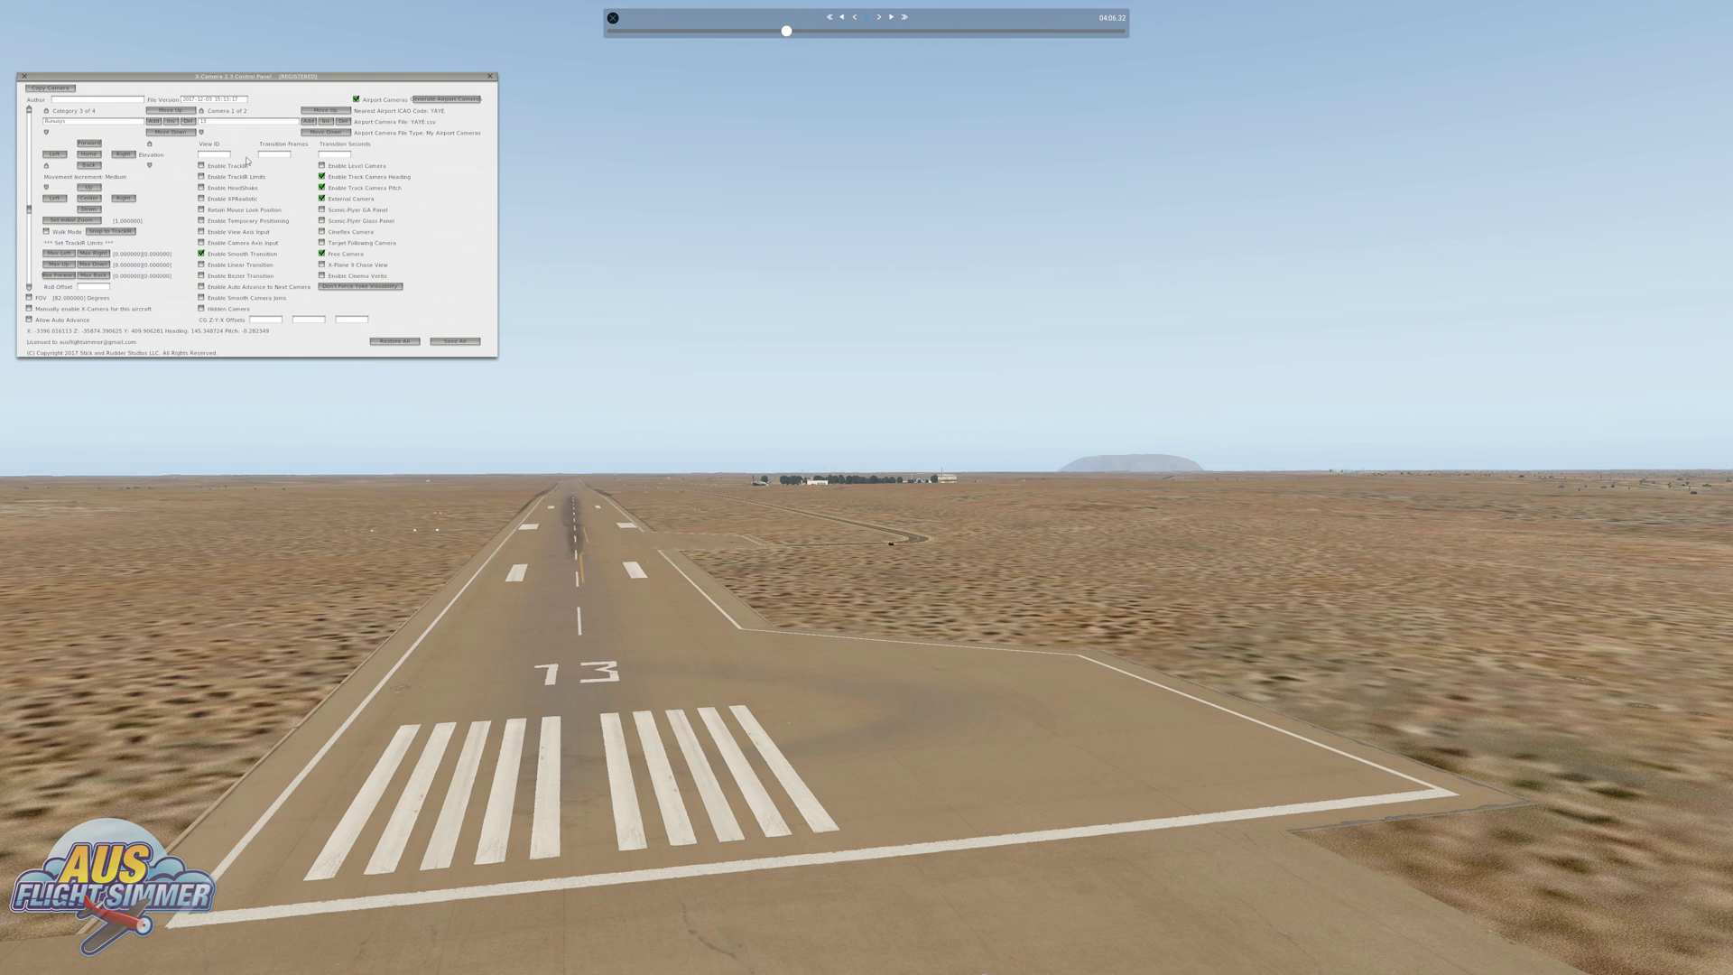
# Preview the smooth transition by moving back and forth between the two runway cameras.
pyautogui.click(202, 133)
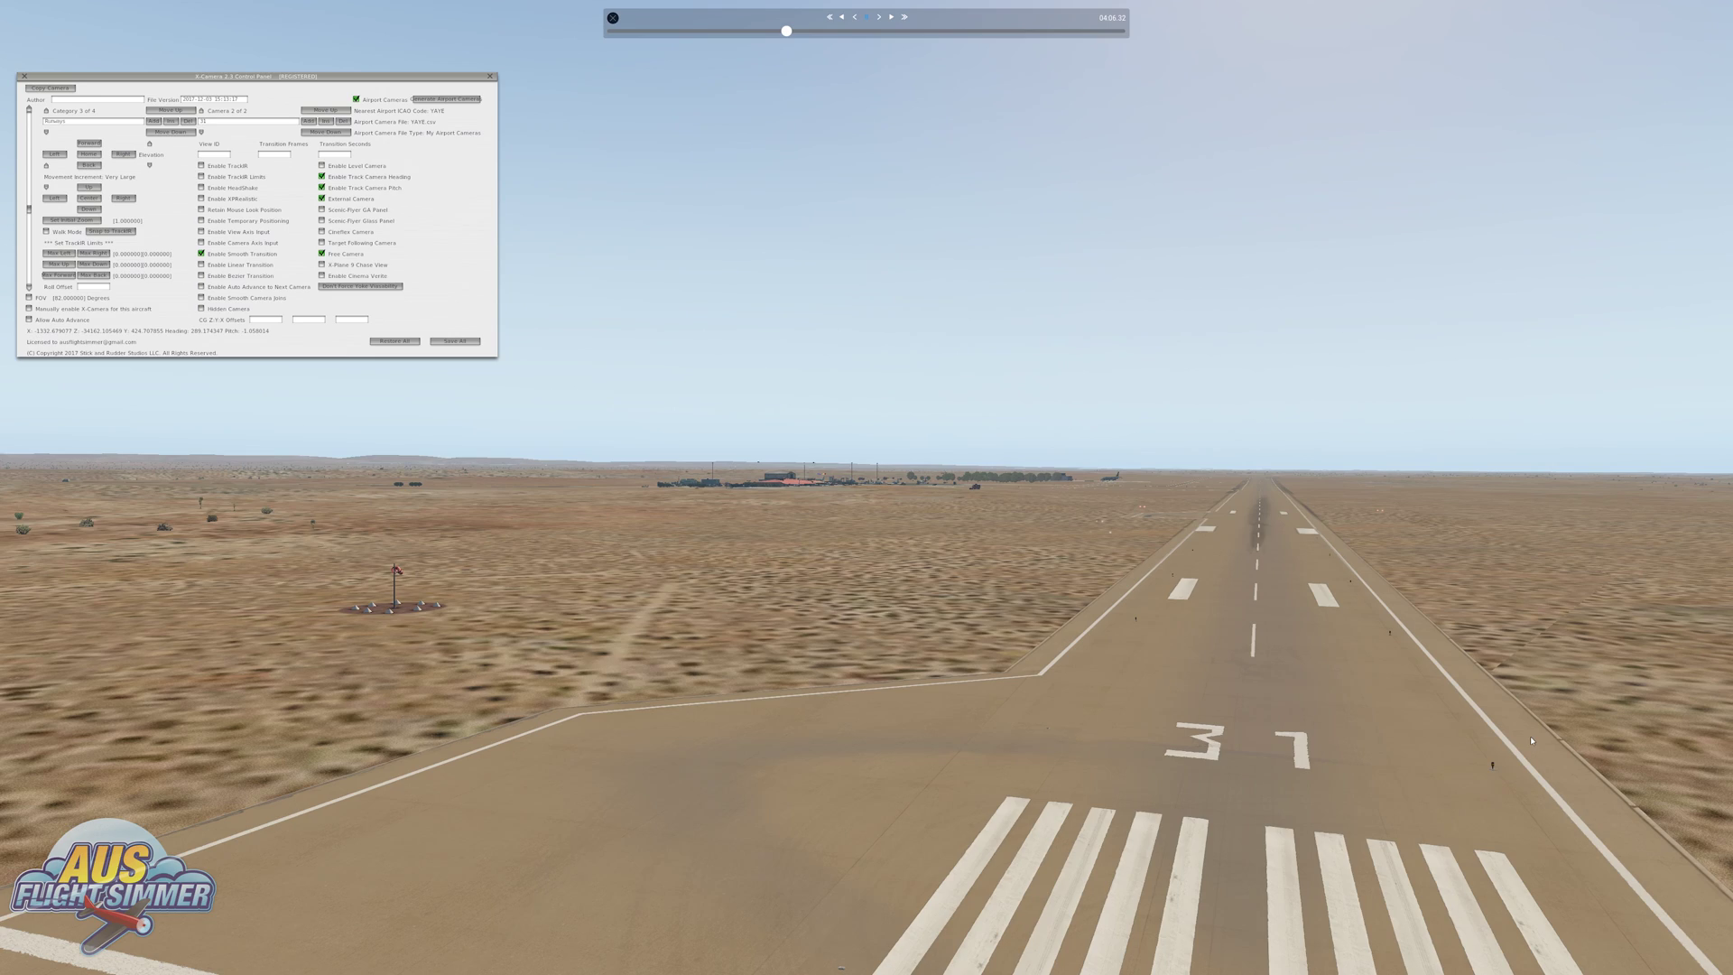
pyautogui.press('Up')
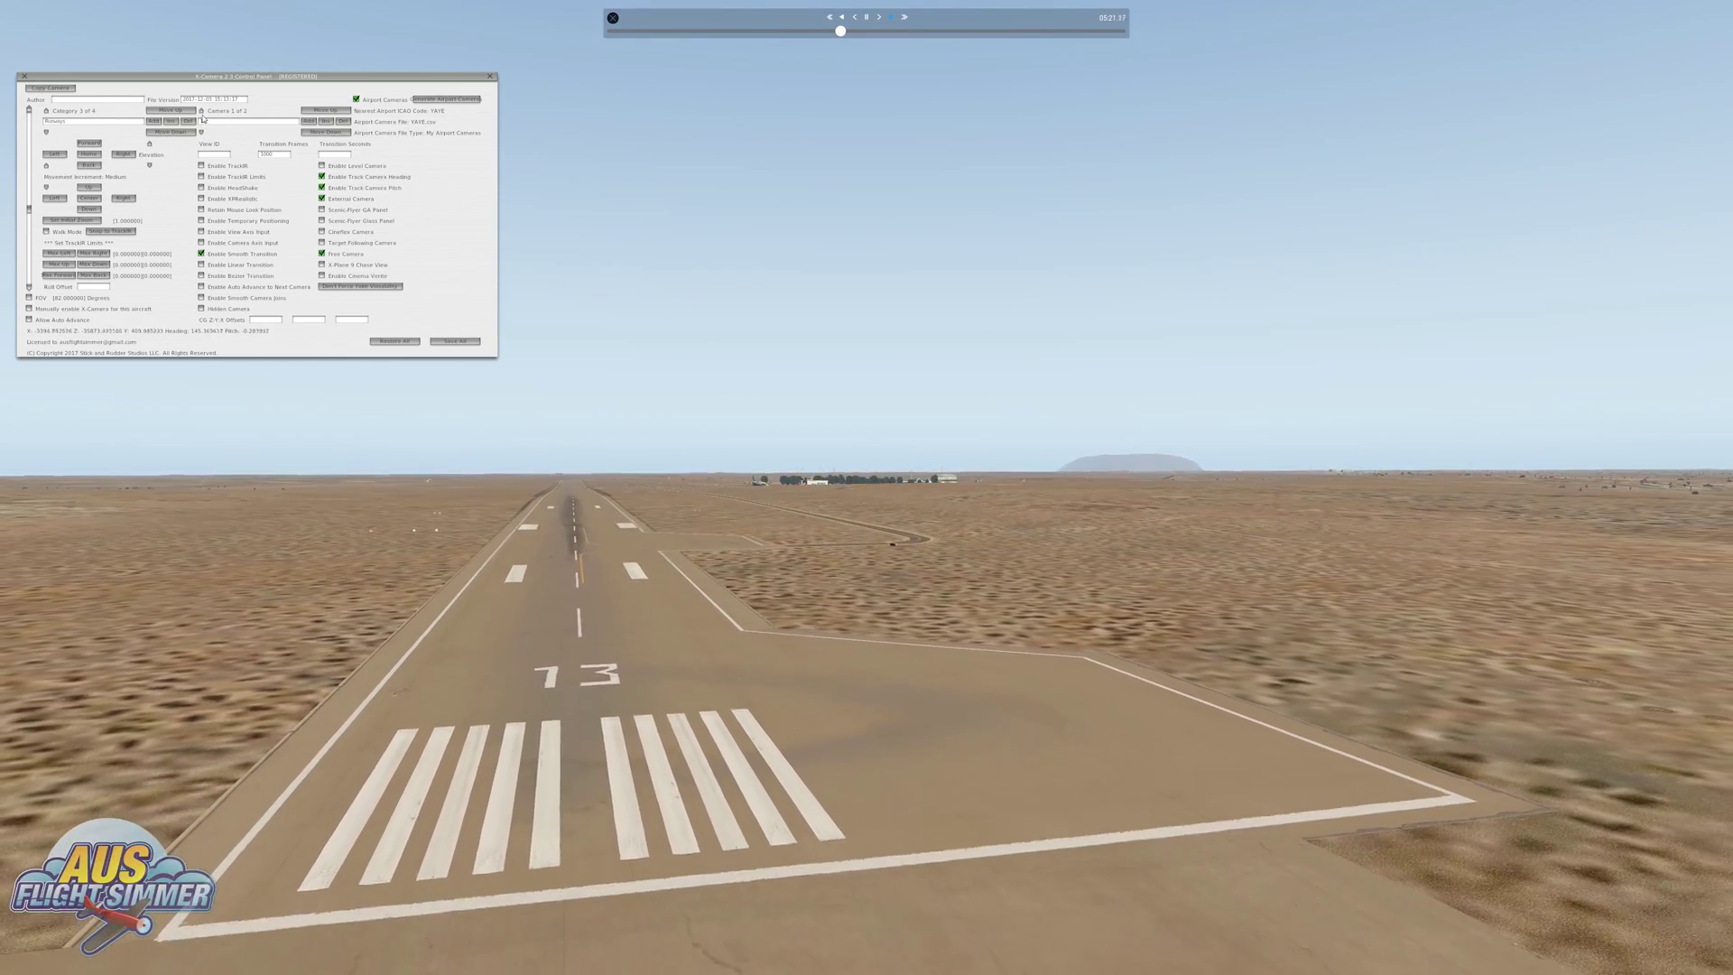
pyautogui.click(202, 112)
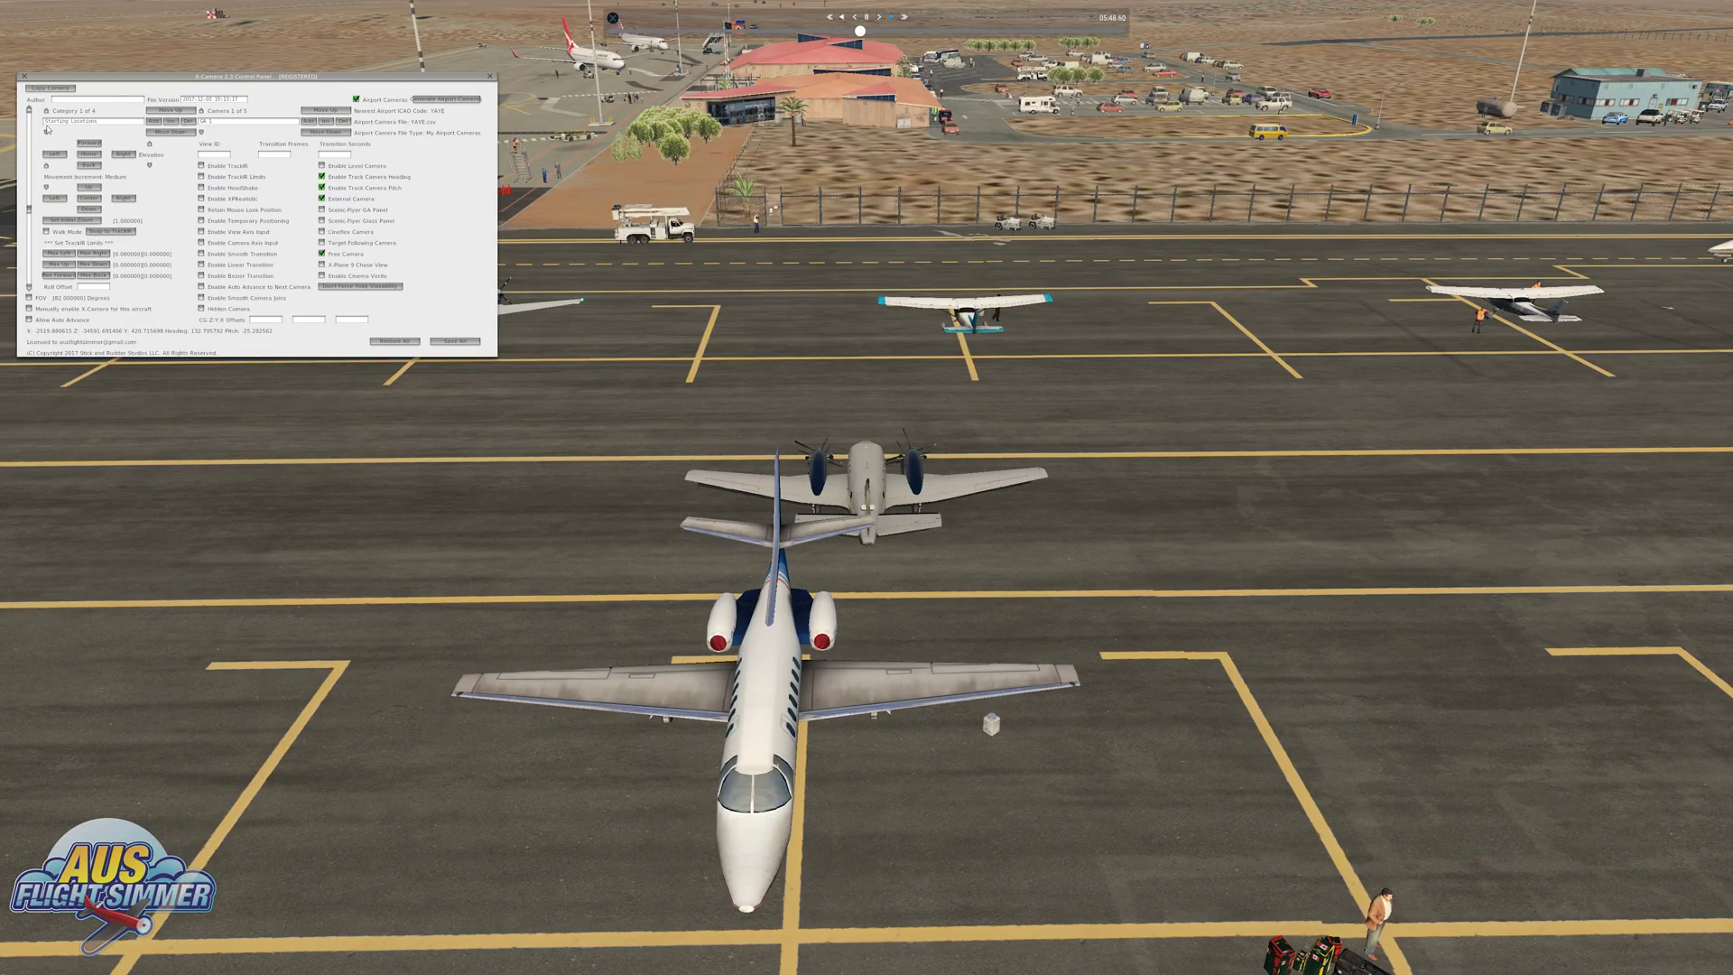
# Enable smooth transition on each of the five starting location cameras.
pyautogui.click(201, 254)
pyautogui.click(201, 132)
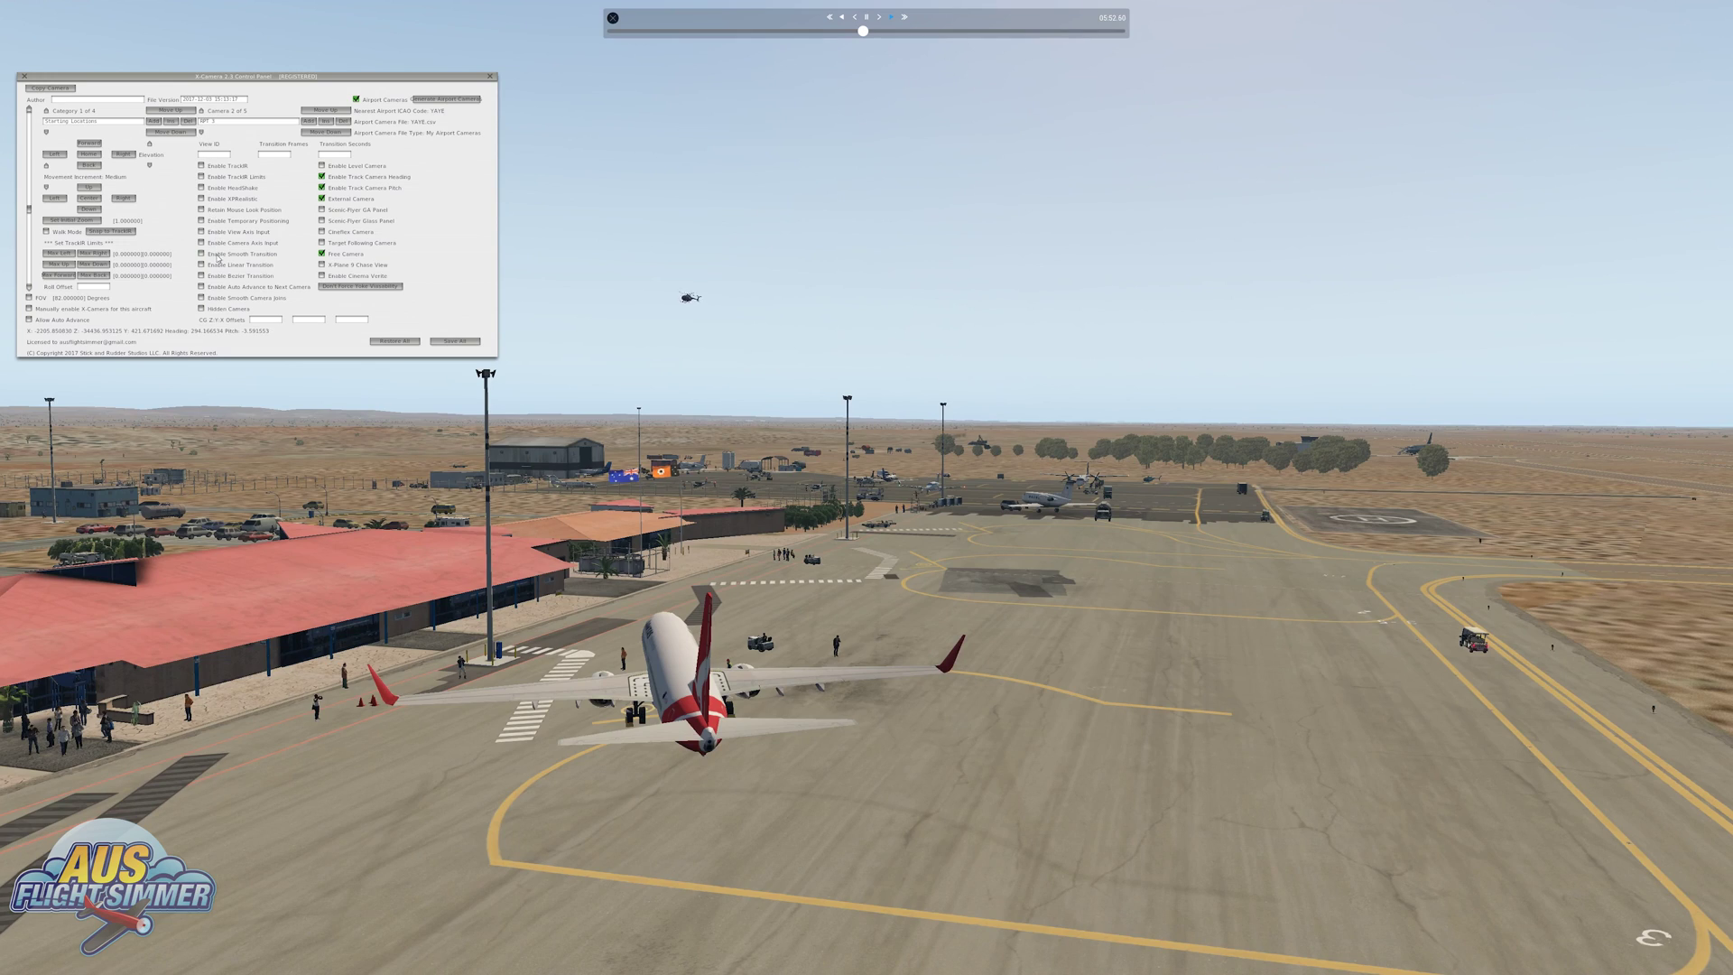
pyautogui.click(201, 133)
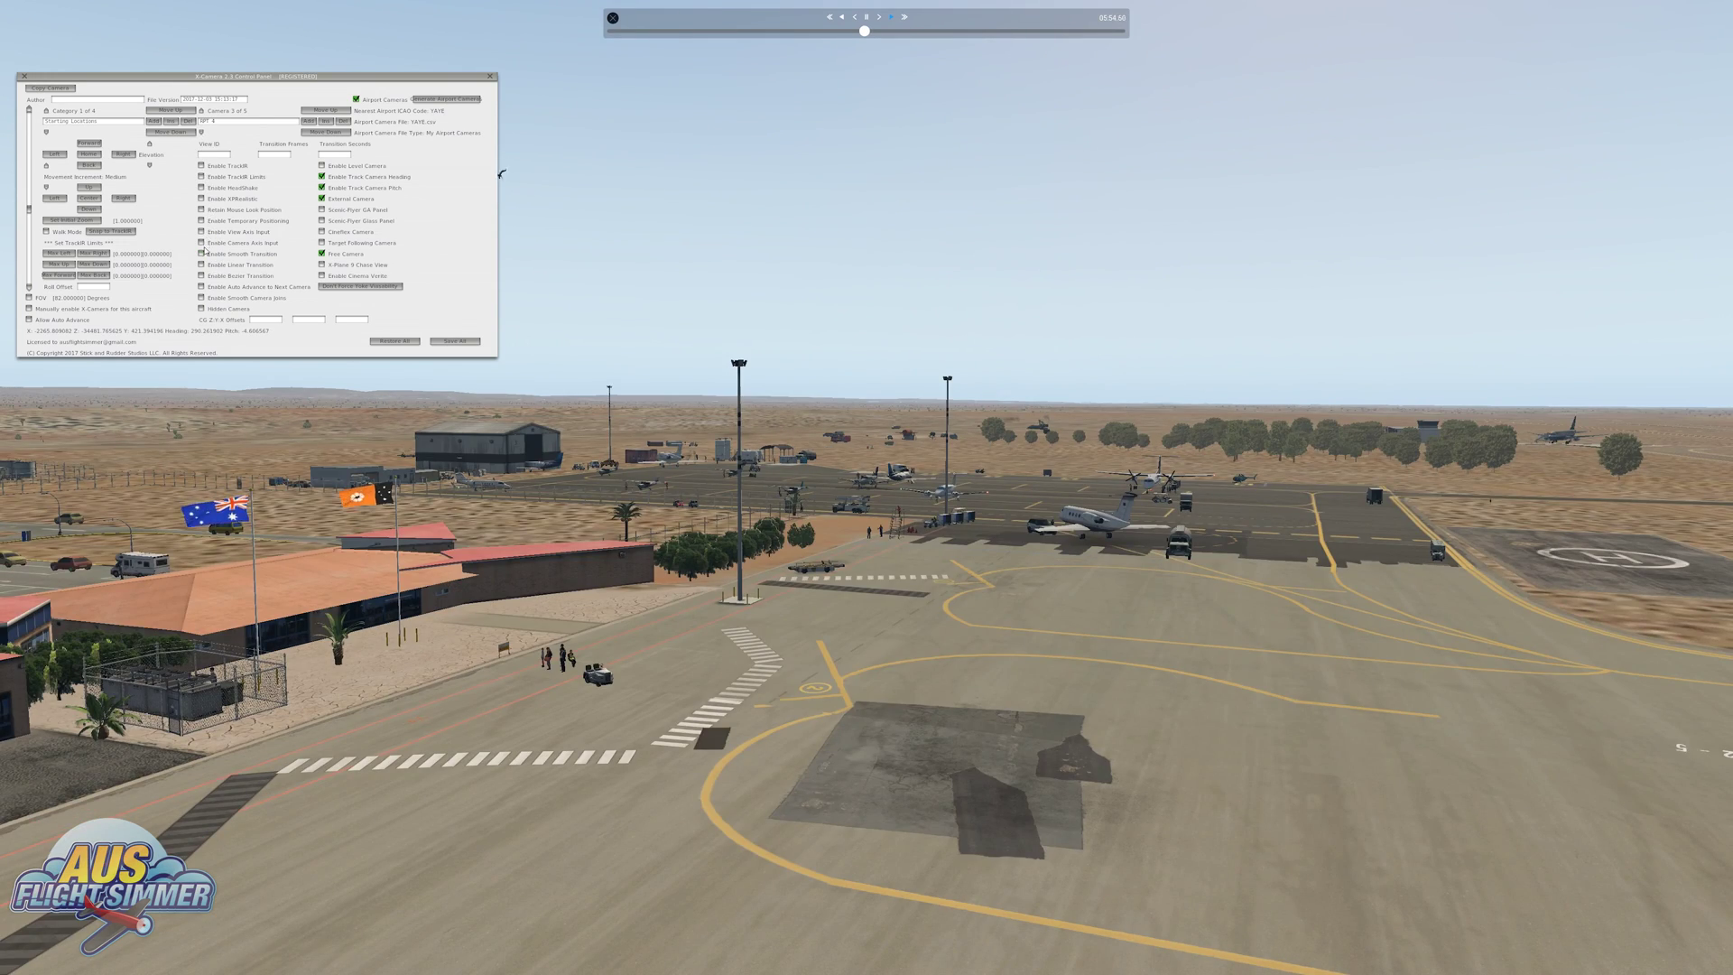
pyautogui.click(202, 133)
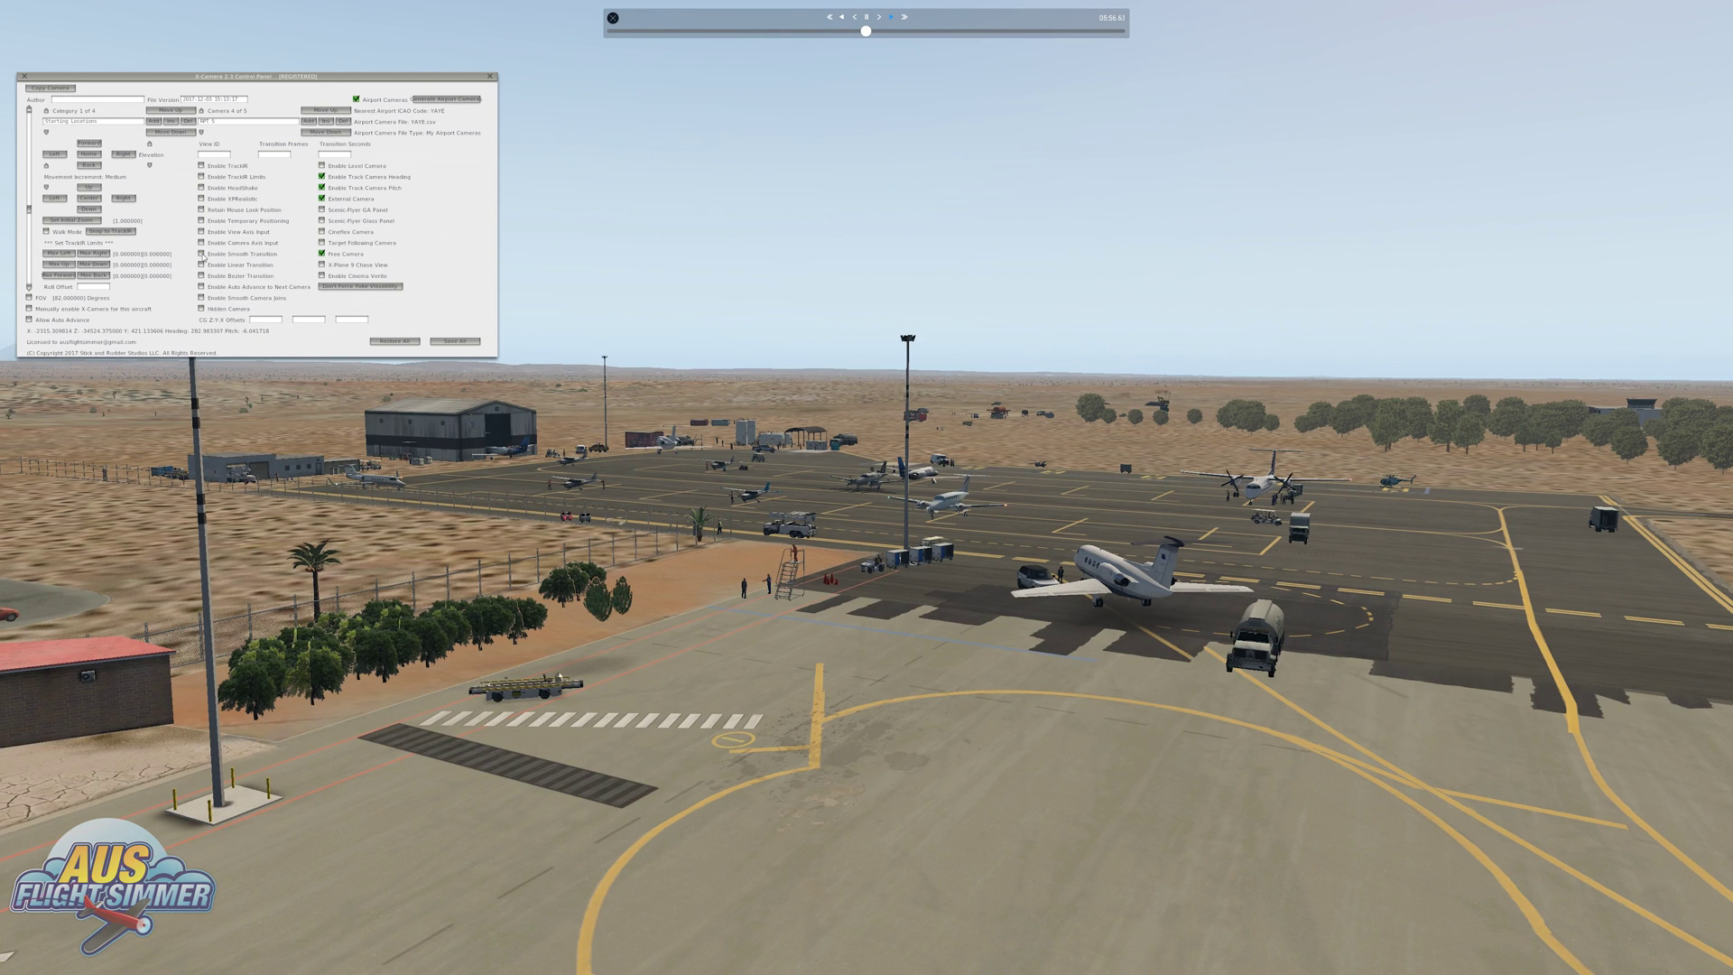
pyautogui.click(201, 132)
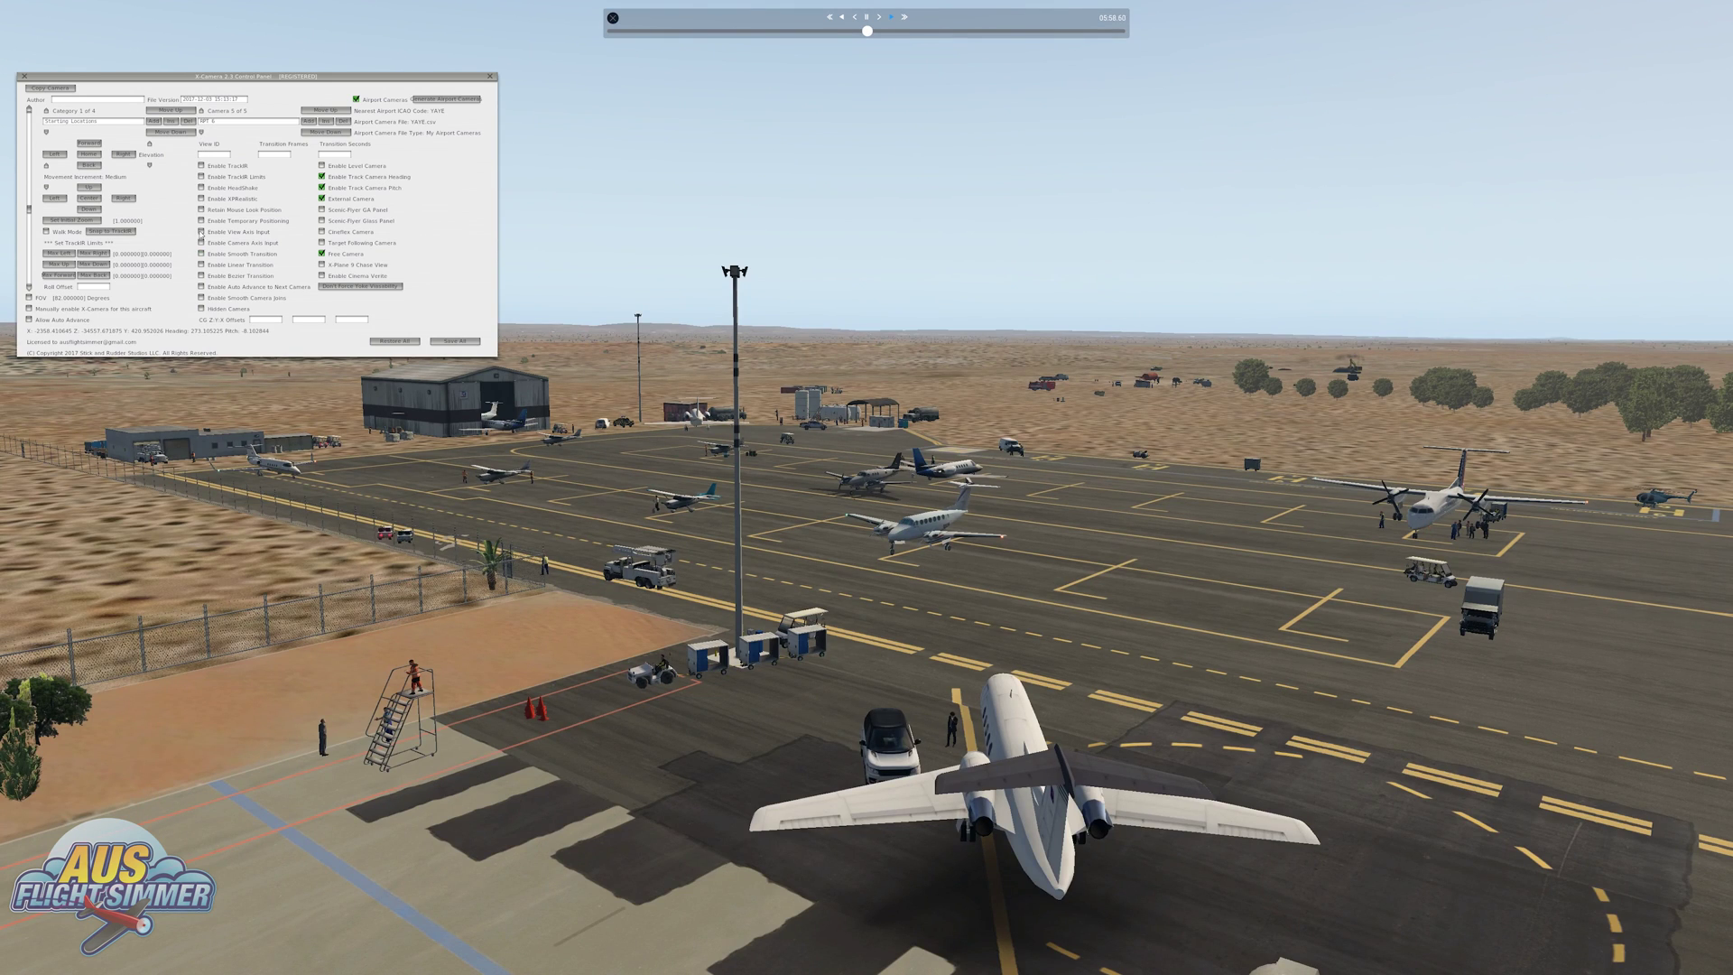
pyautogui.click(201, 253)
pyautogui.click(201, 132)
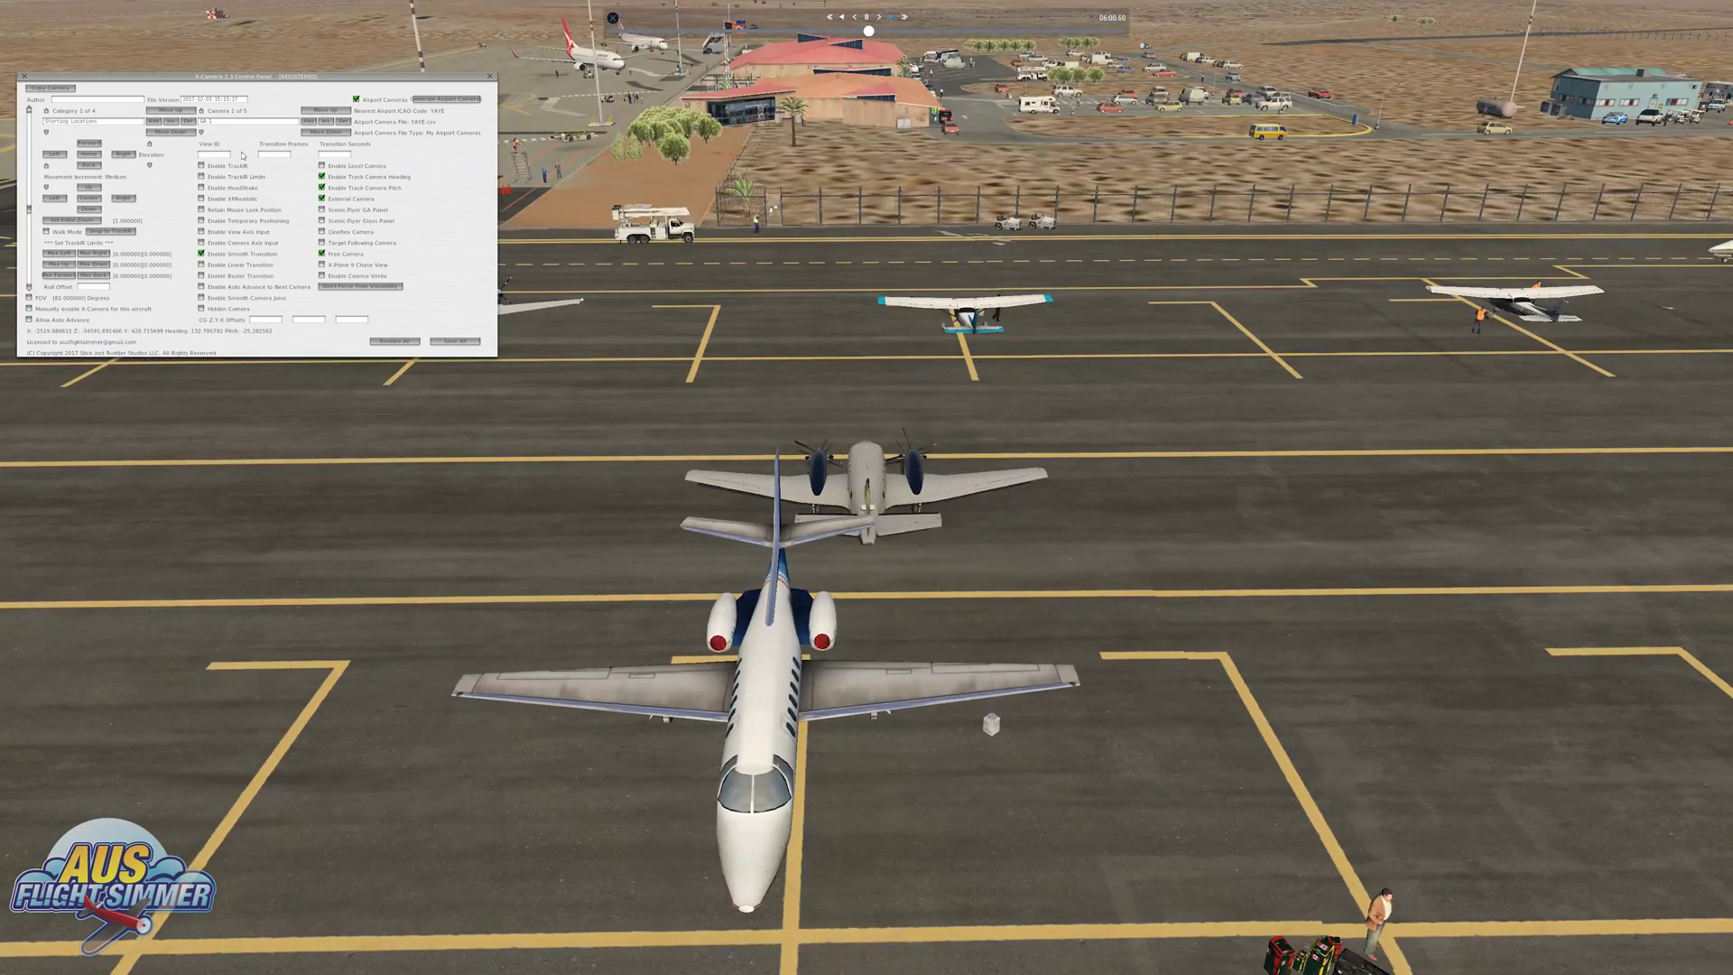
# Set the transition frames to 500 for each of the starting location cameras.
pyautogui.click(274, 155)
pyautogui.write('500')
pyautogui.click(202, 131)
pyautogui.click(278, 157)
pyautogui.write('500')
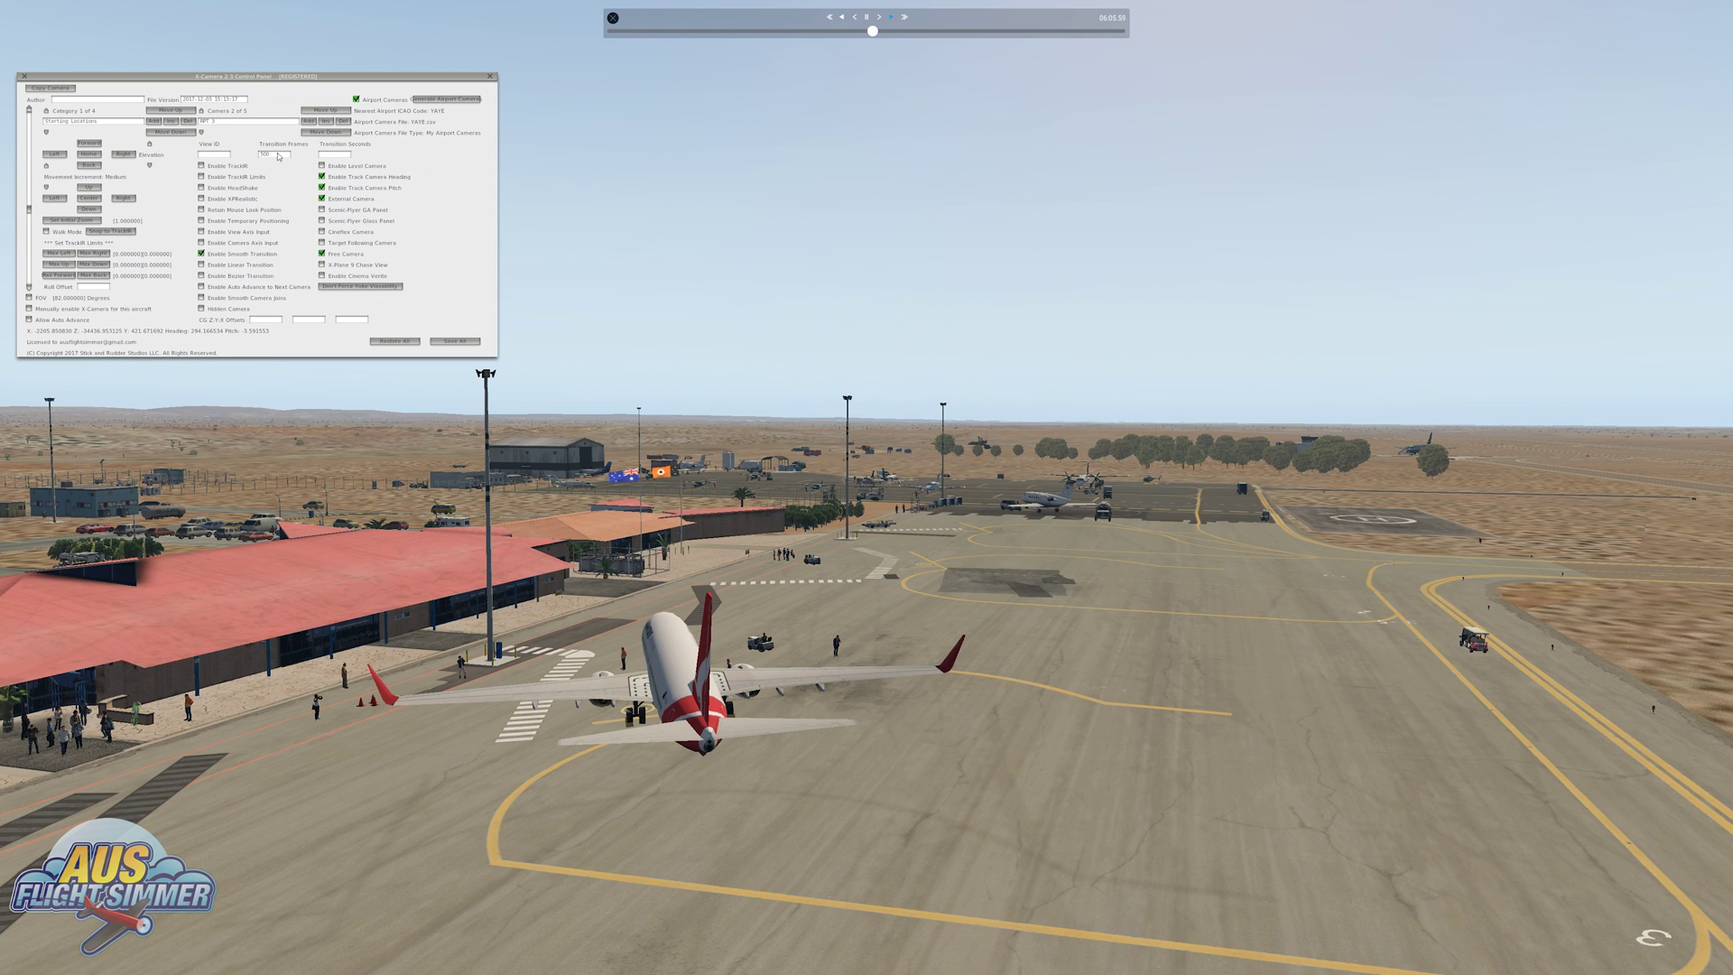
pyautogui.click(201, 132)
pyautogui.click(261, 155)
pyautogui.write('500')
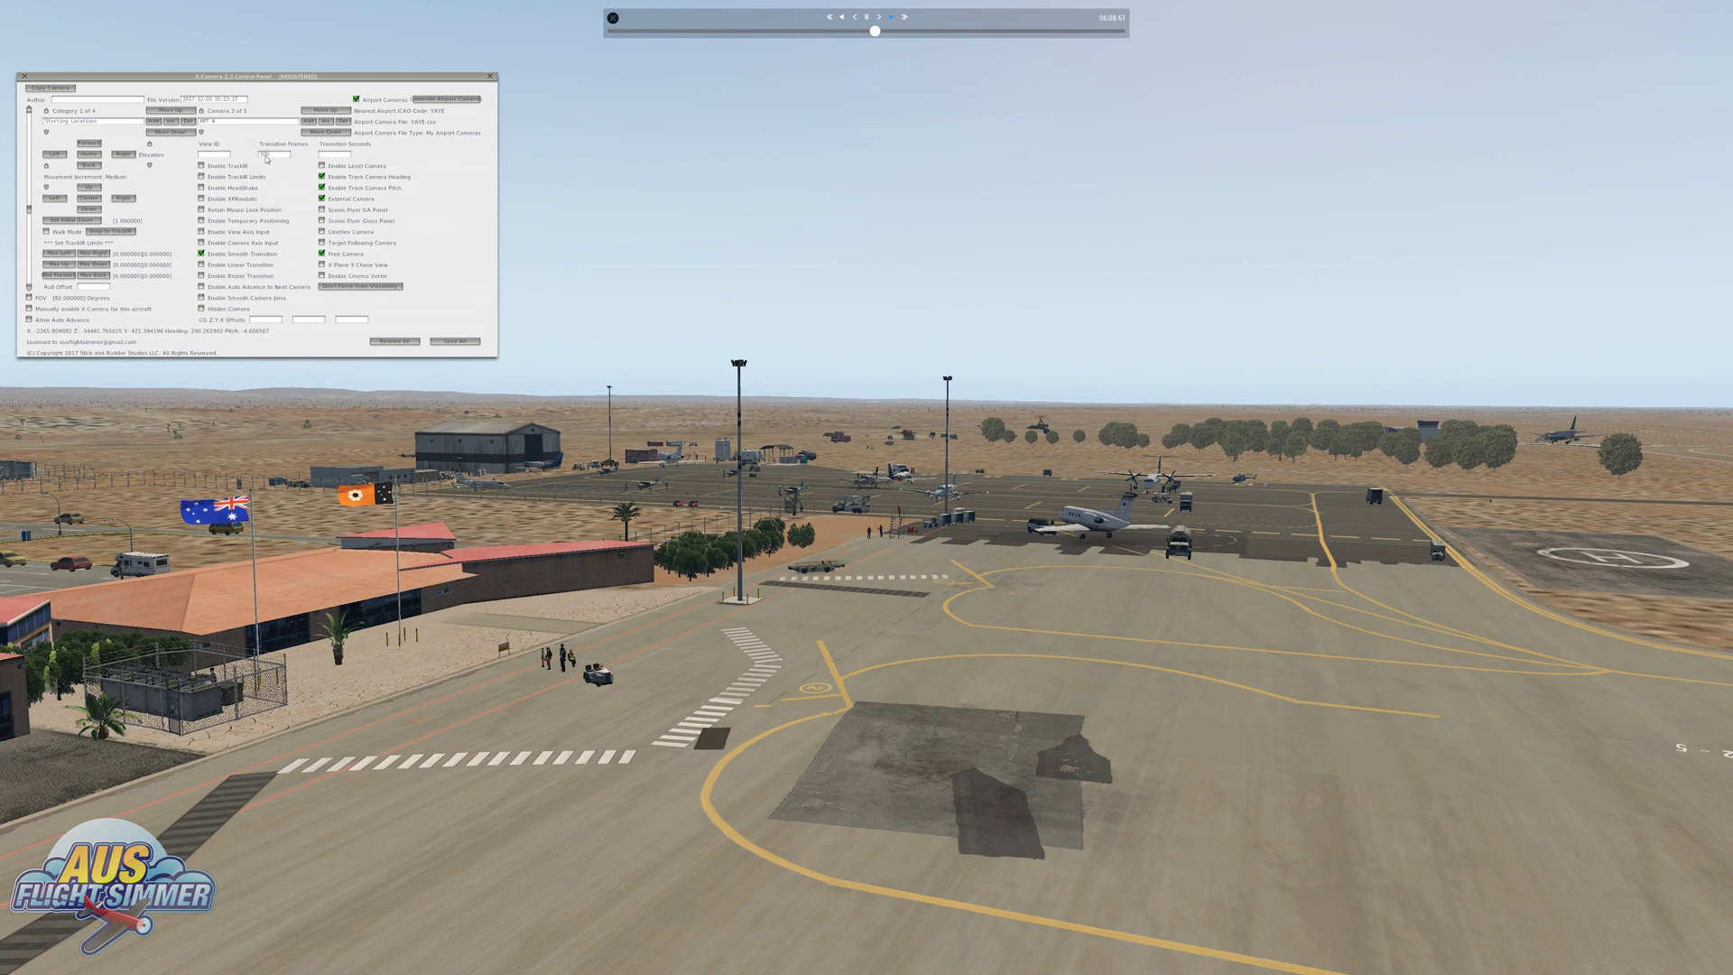
pyautogui.click(201, 132)
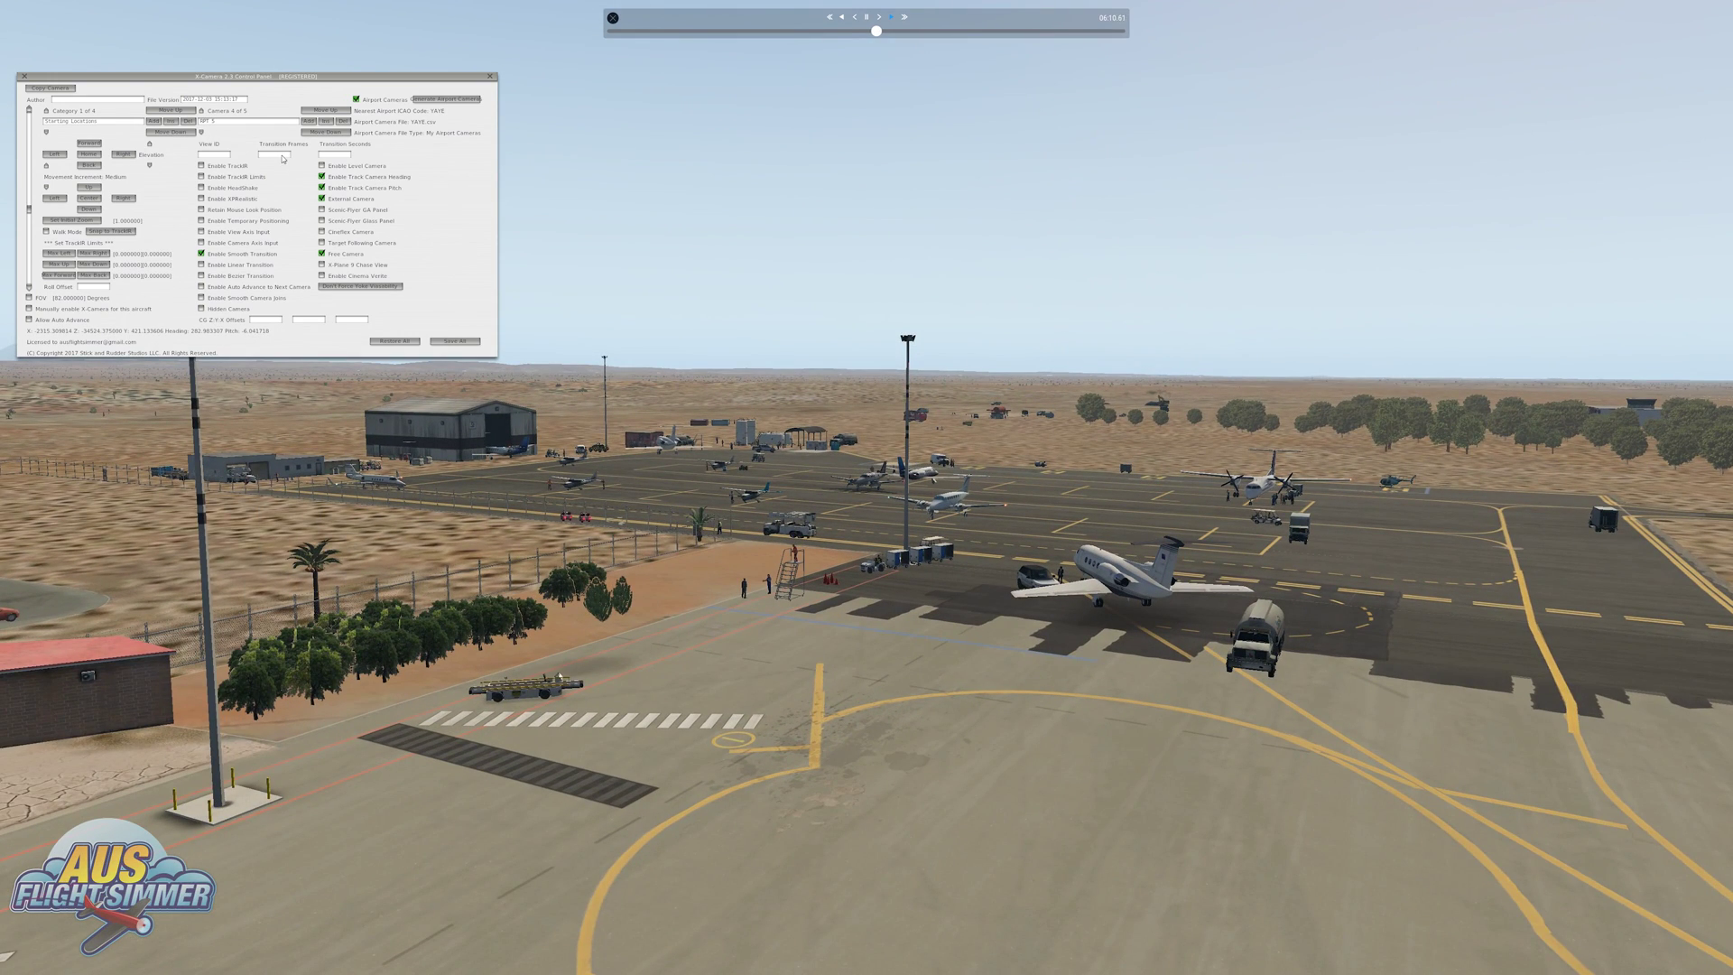
pyautogui.click(276, 157)
pyautogui.click(203, 132)
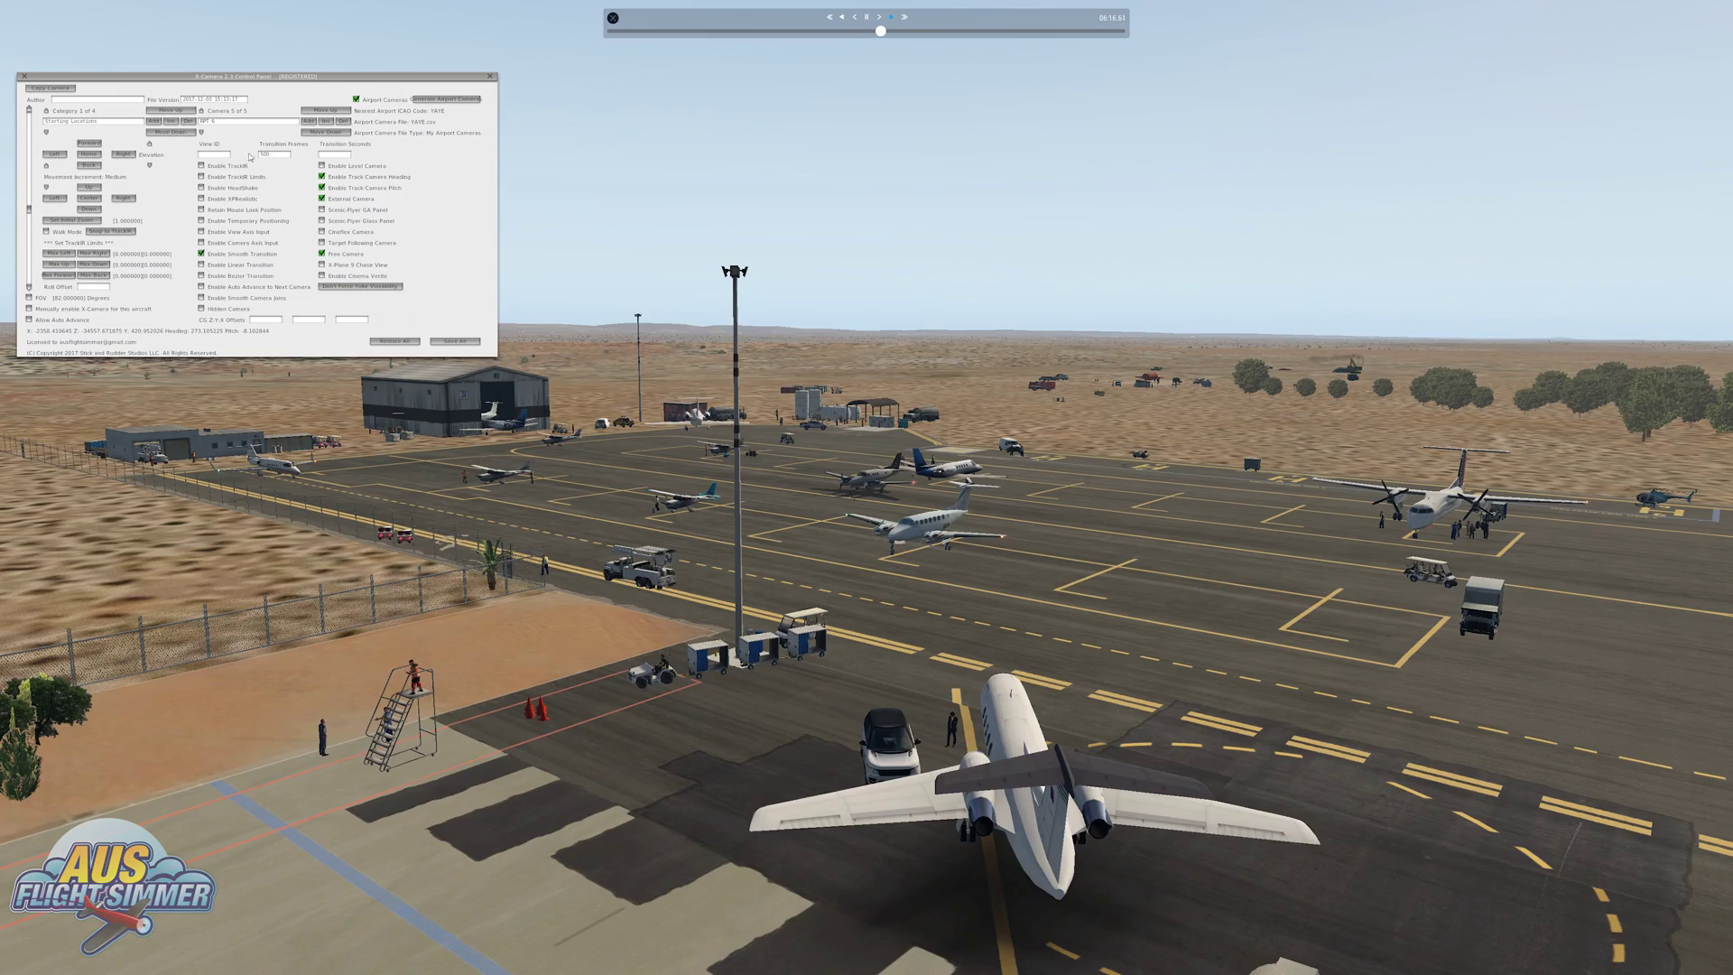
# Preview the smooth transitions by stepping through the starting location cameras.
pyautogui.click(203, 133)
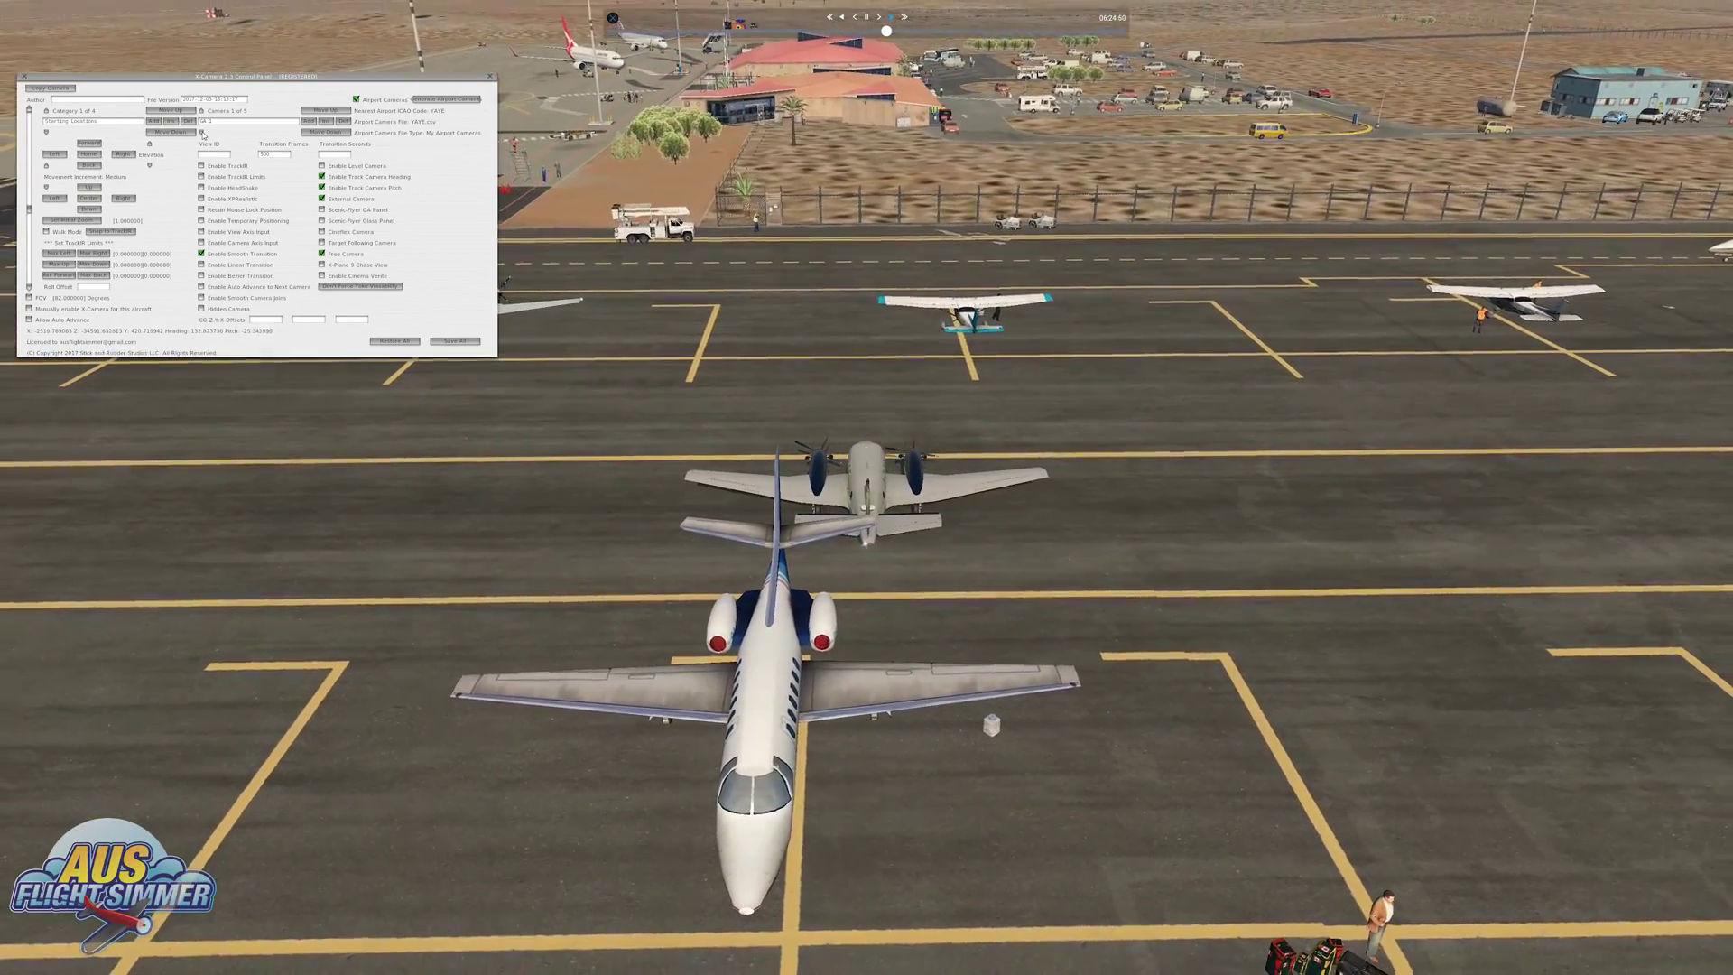
pyautogui.click(201, 133)
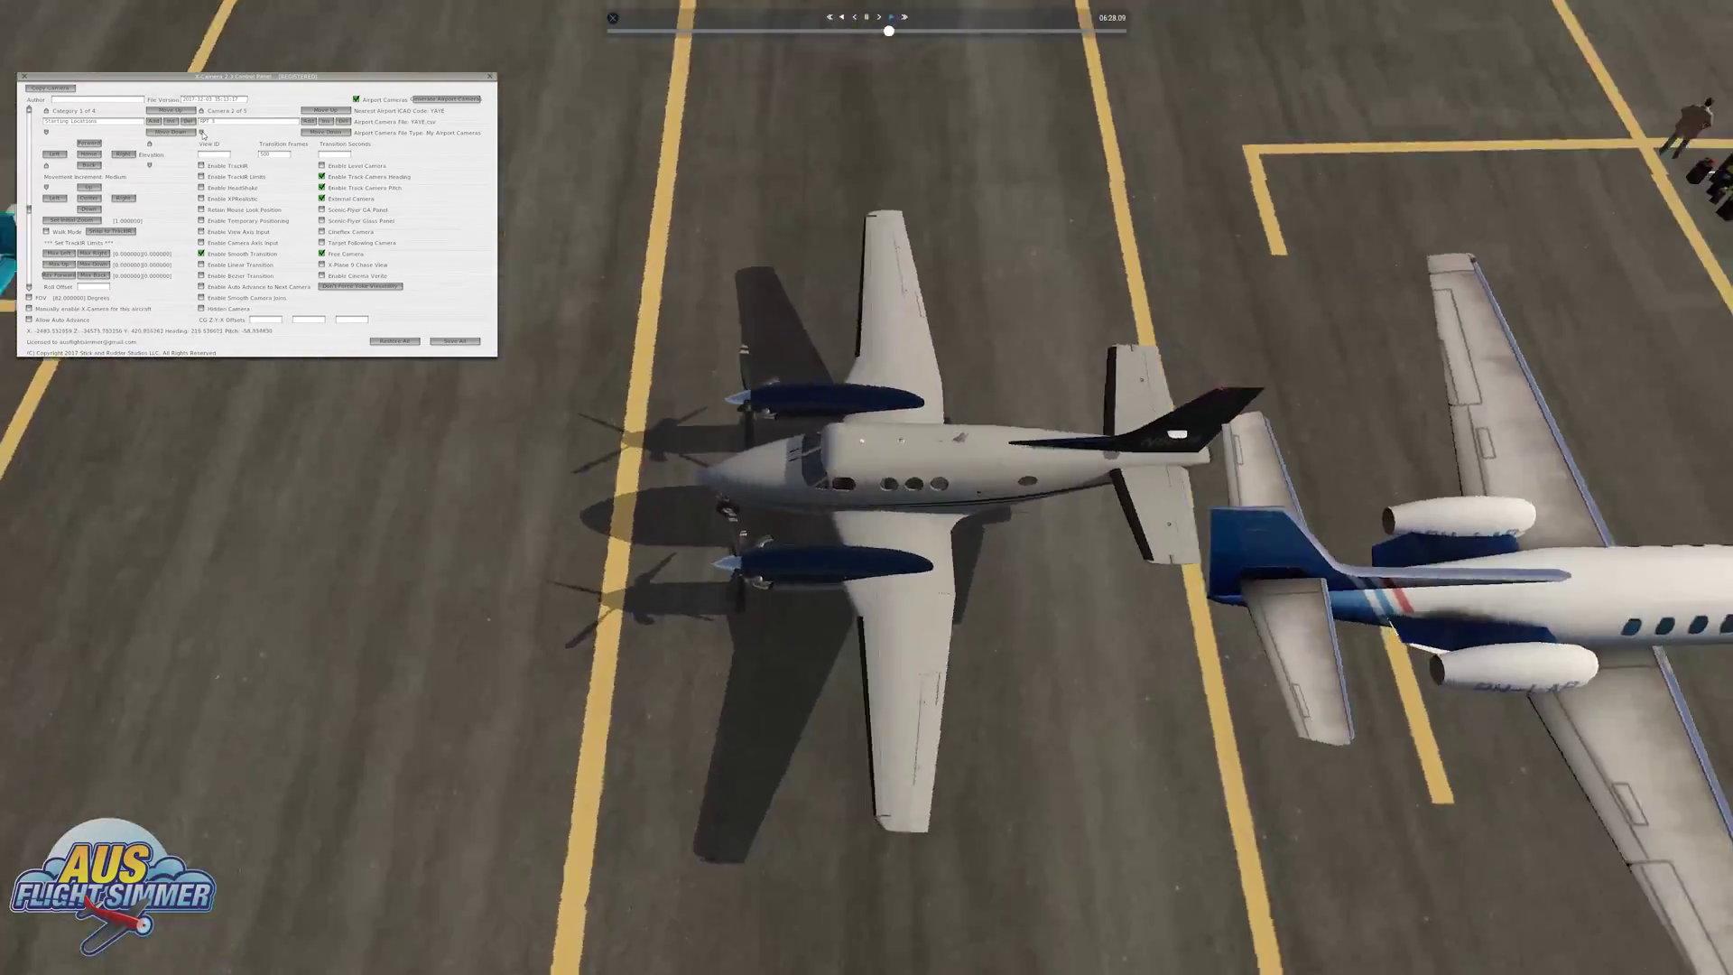
pyautogui.click(202, 132)
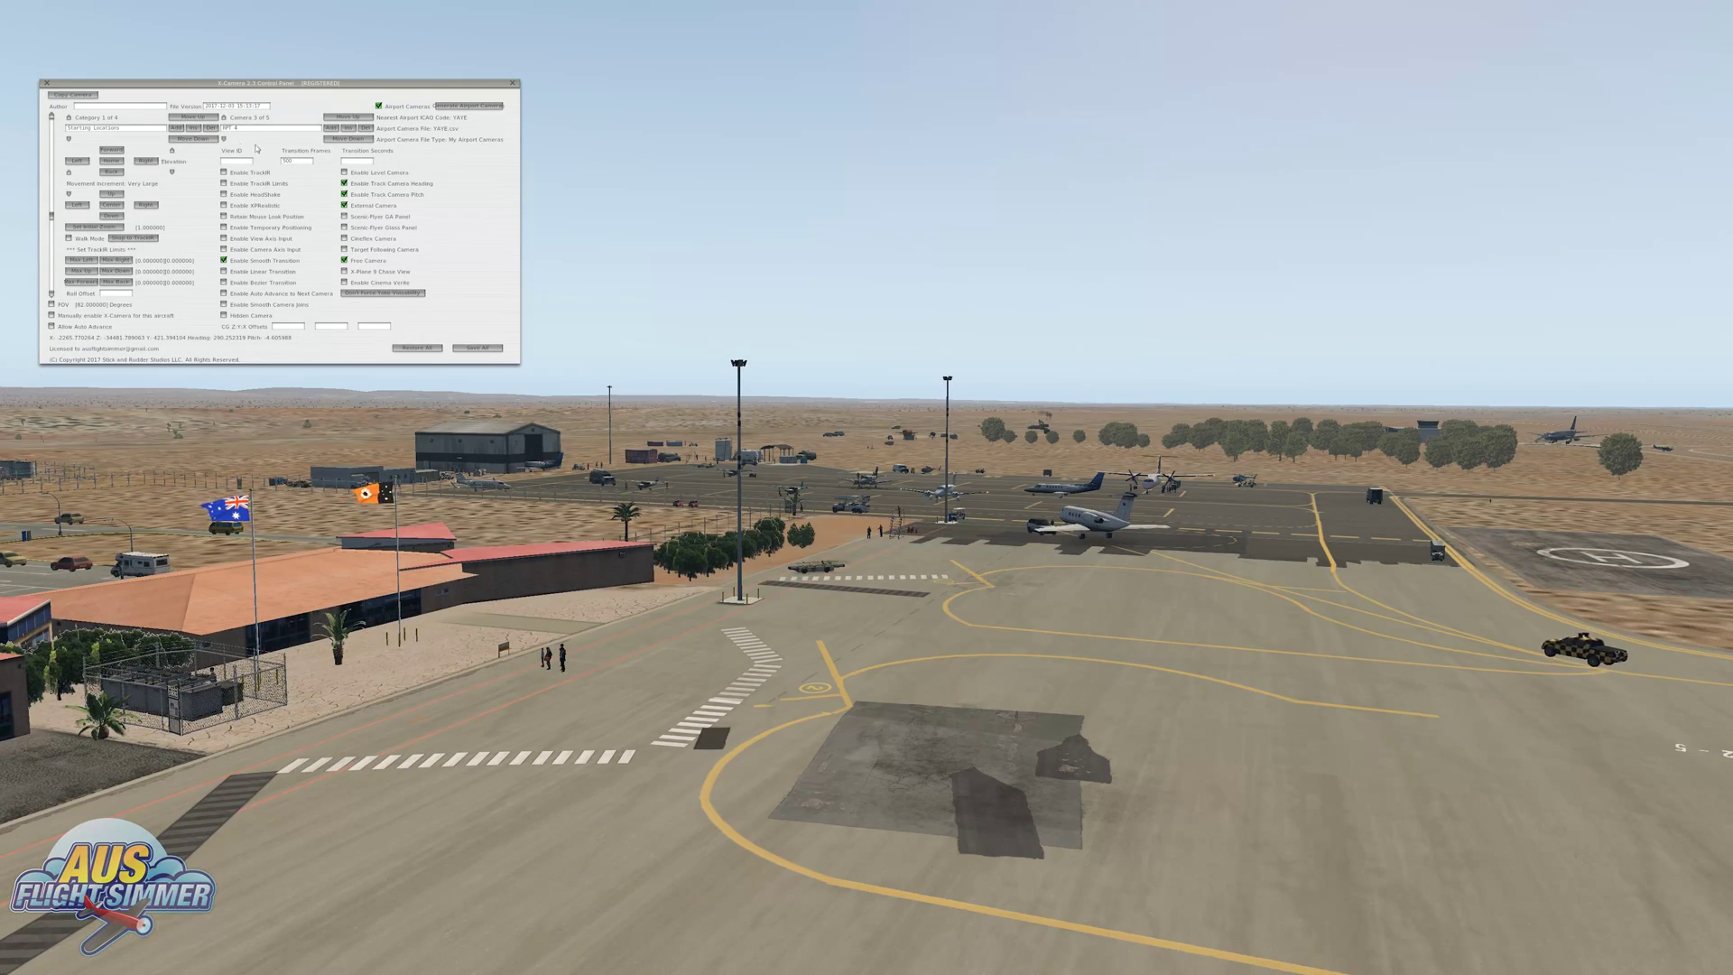
# Add a camera category named Airport Cinematic and disable smooth transition on its first camera.
pyautogui.click(177, 128)
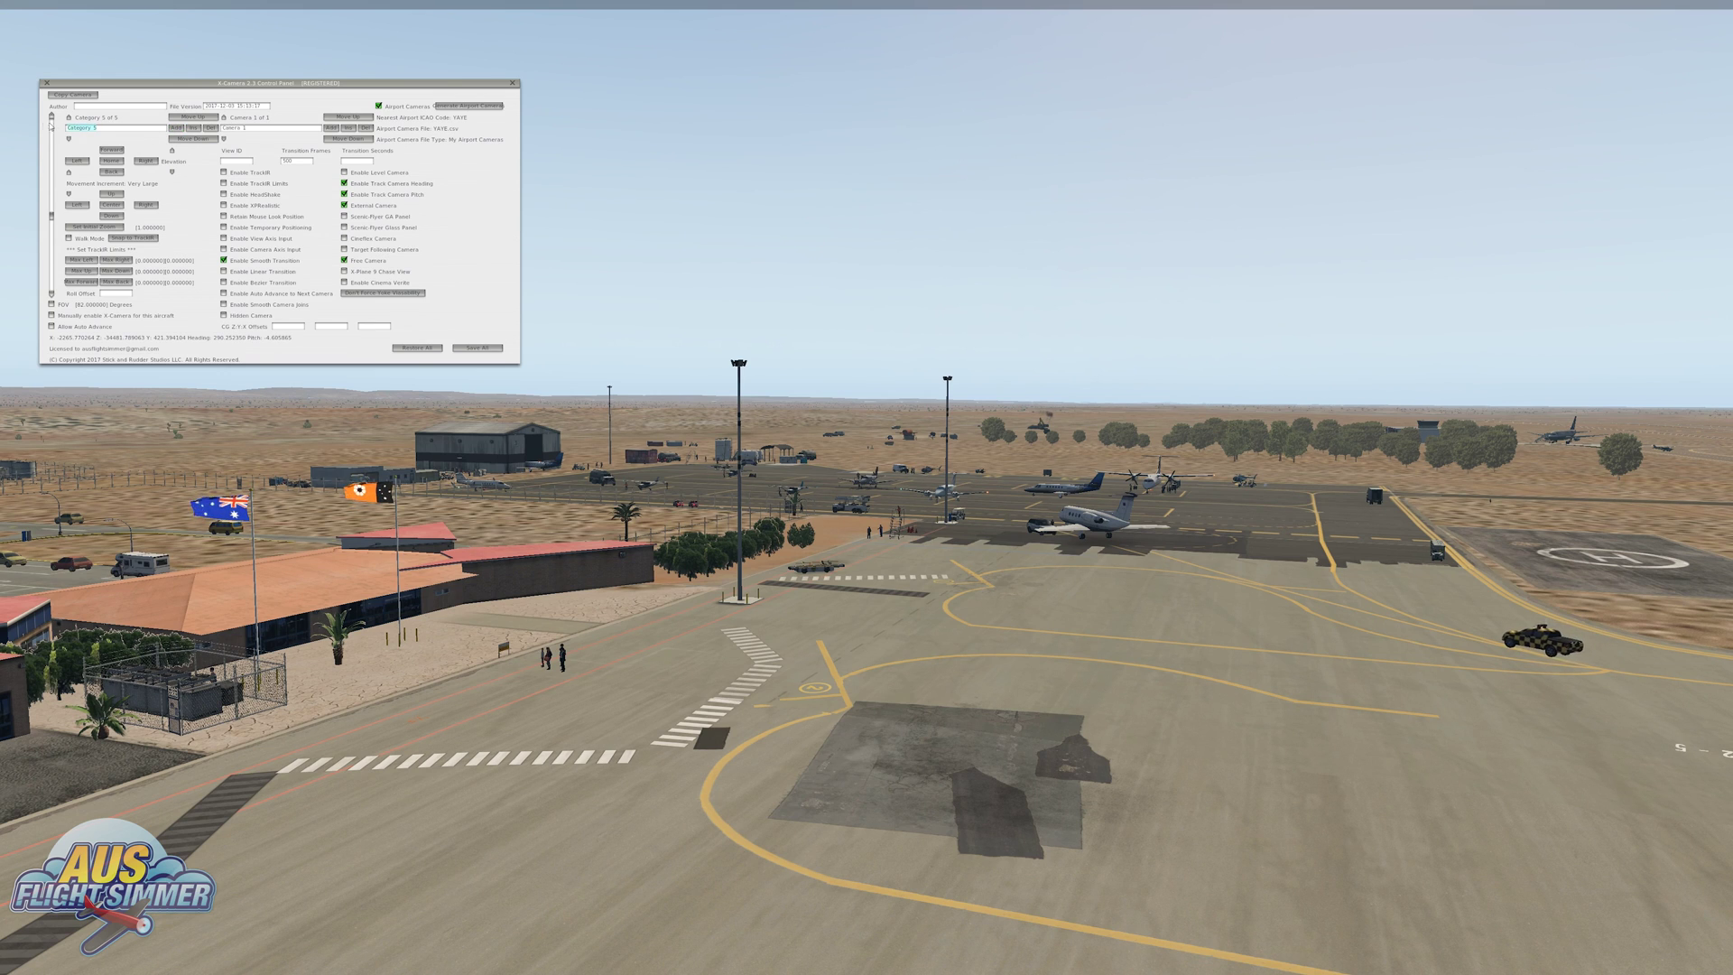
pyautogui.write('Airport Cinematic')
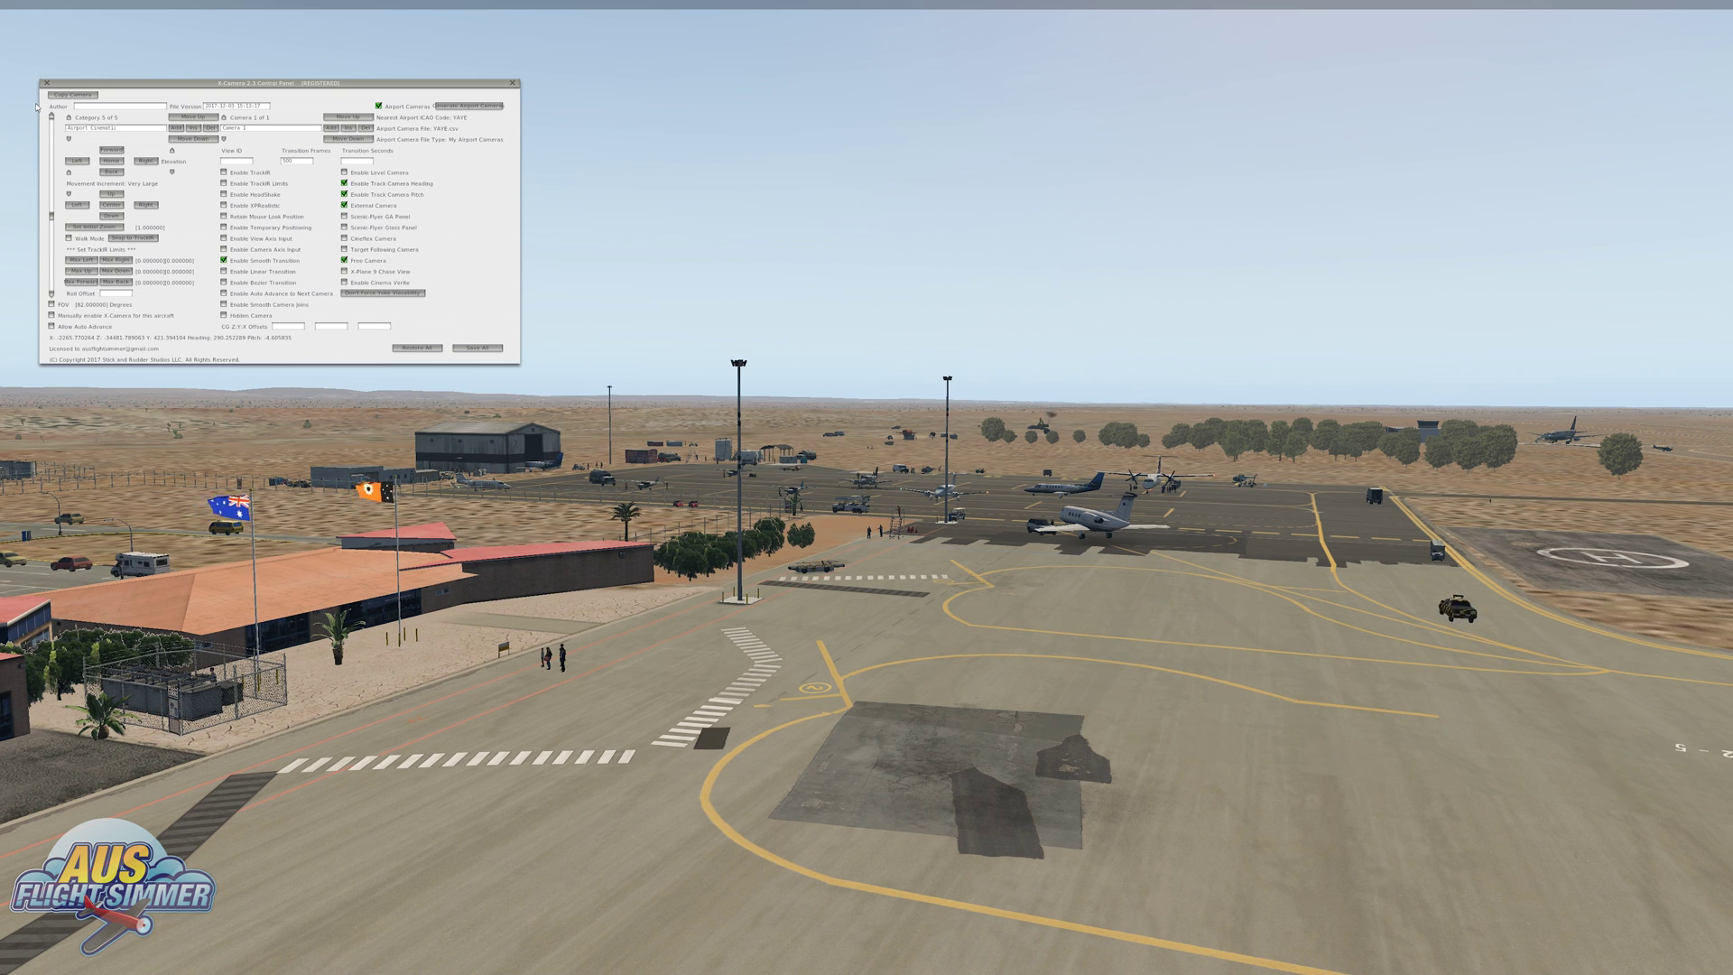
pyautogui.click(225, 261)
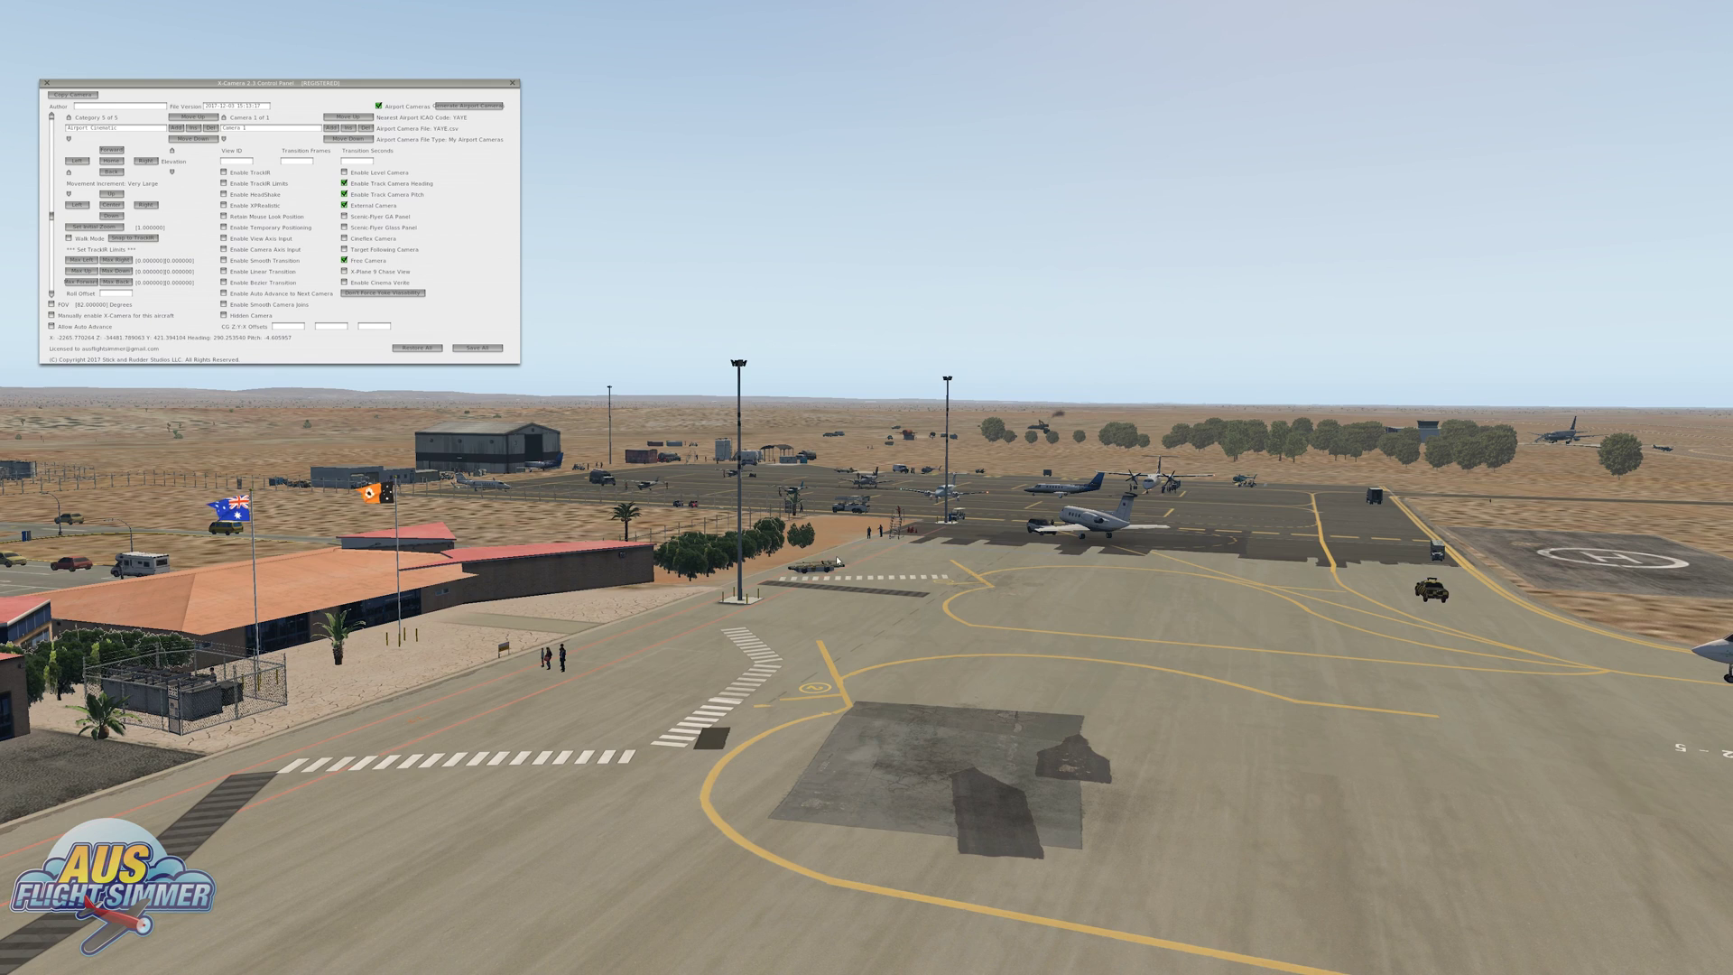
# Position the first cinematic camera low on the apron beside the bucket truck, facing the parked turboprops.
pyautogui.press('Up')
pyautogui.press('Down')
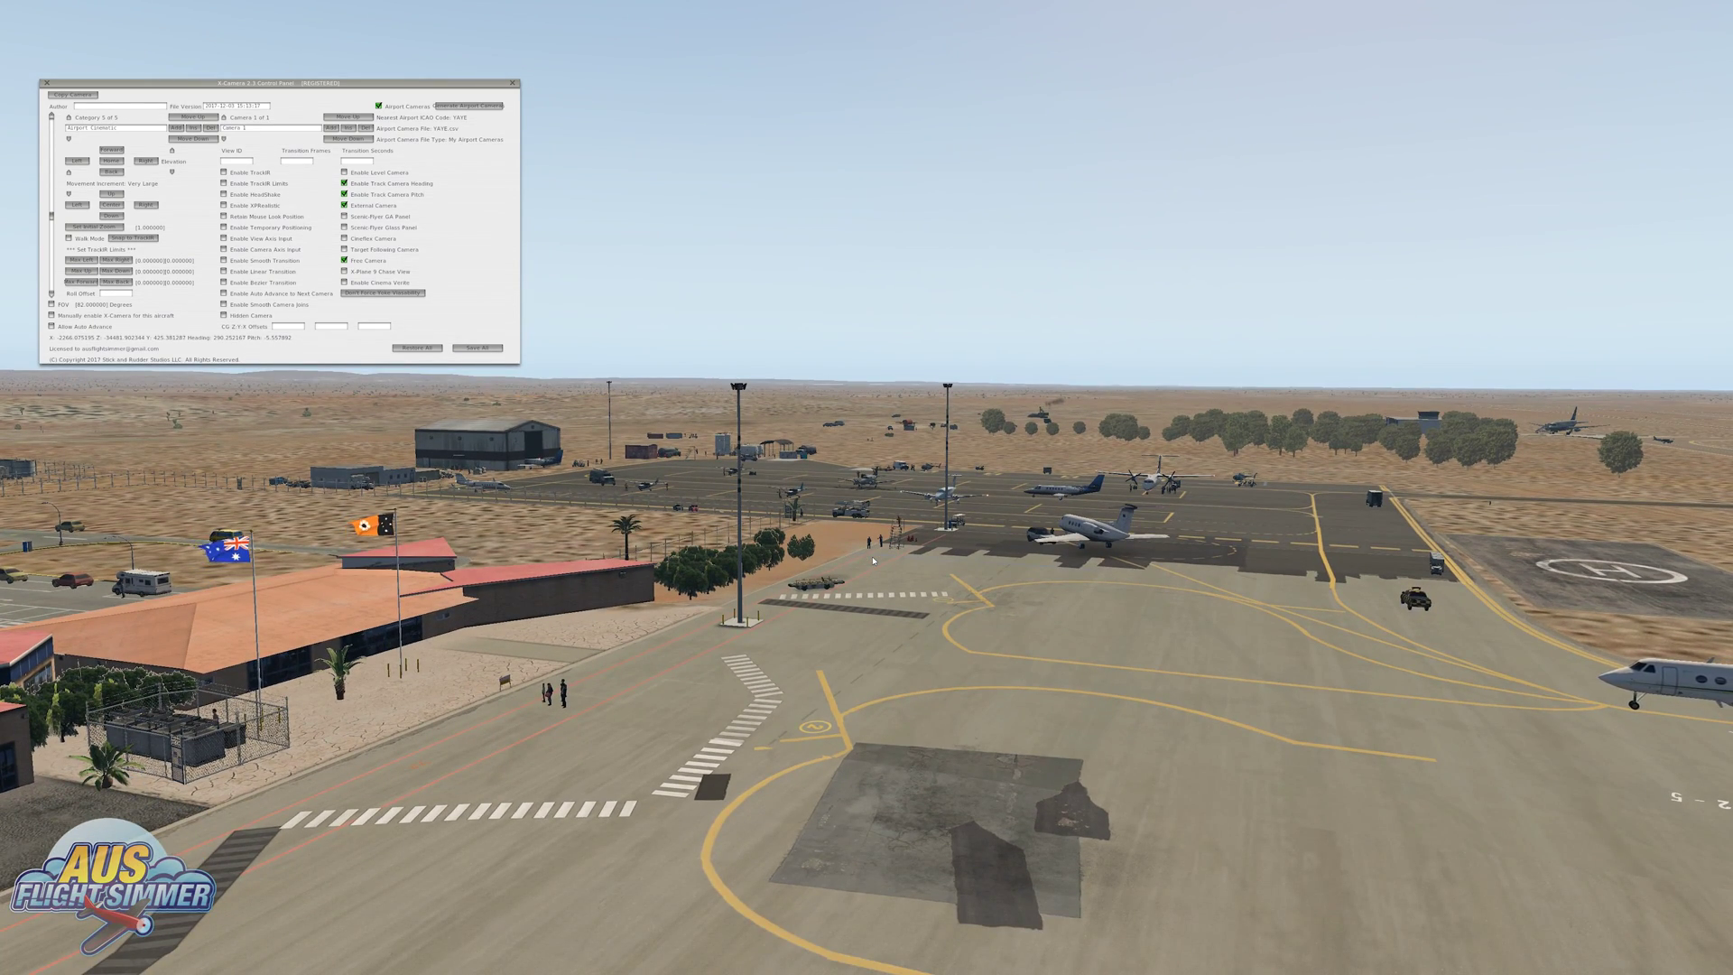
pyautogui.press('Up')
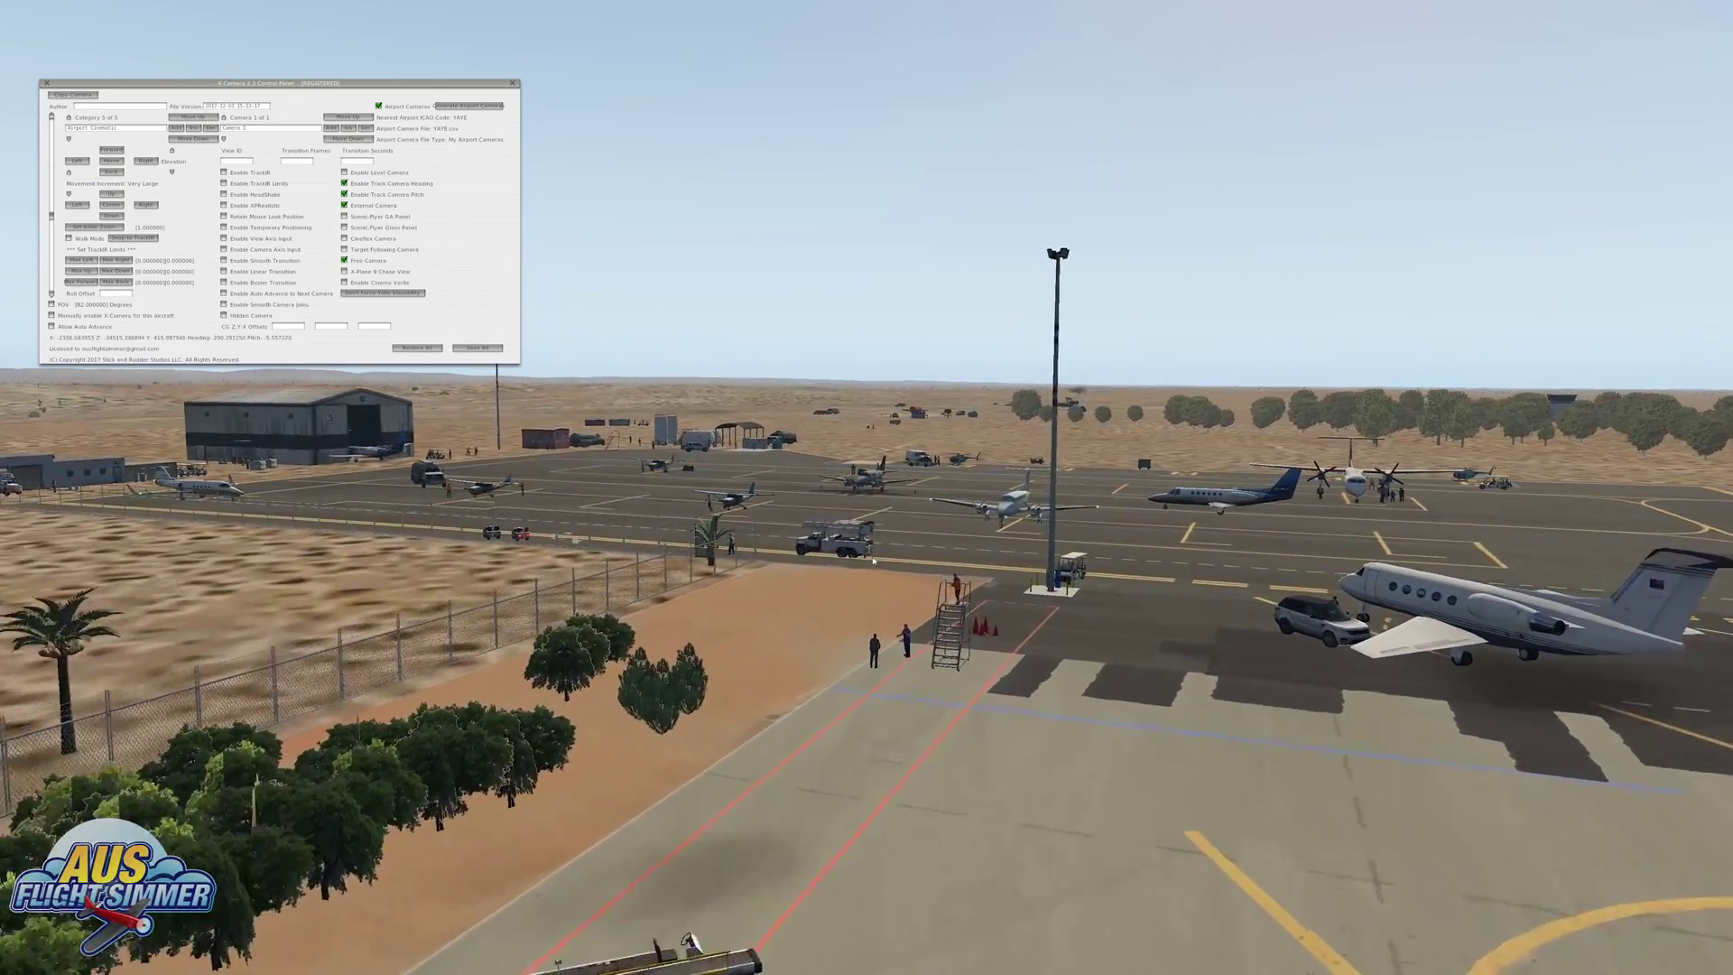
pyautogui.press('Up')
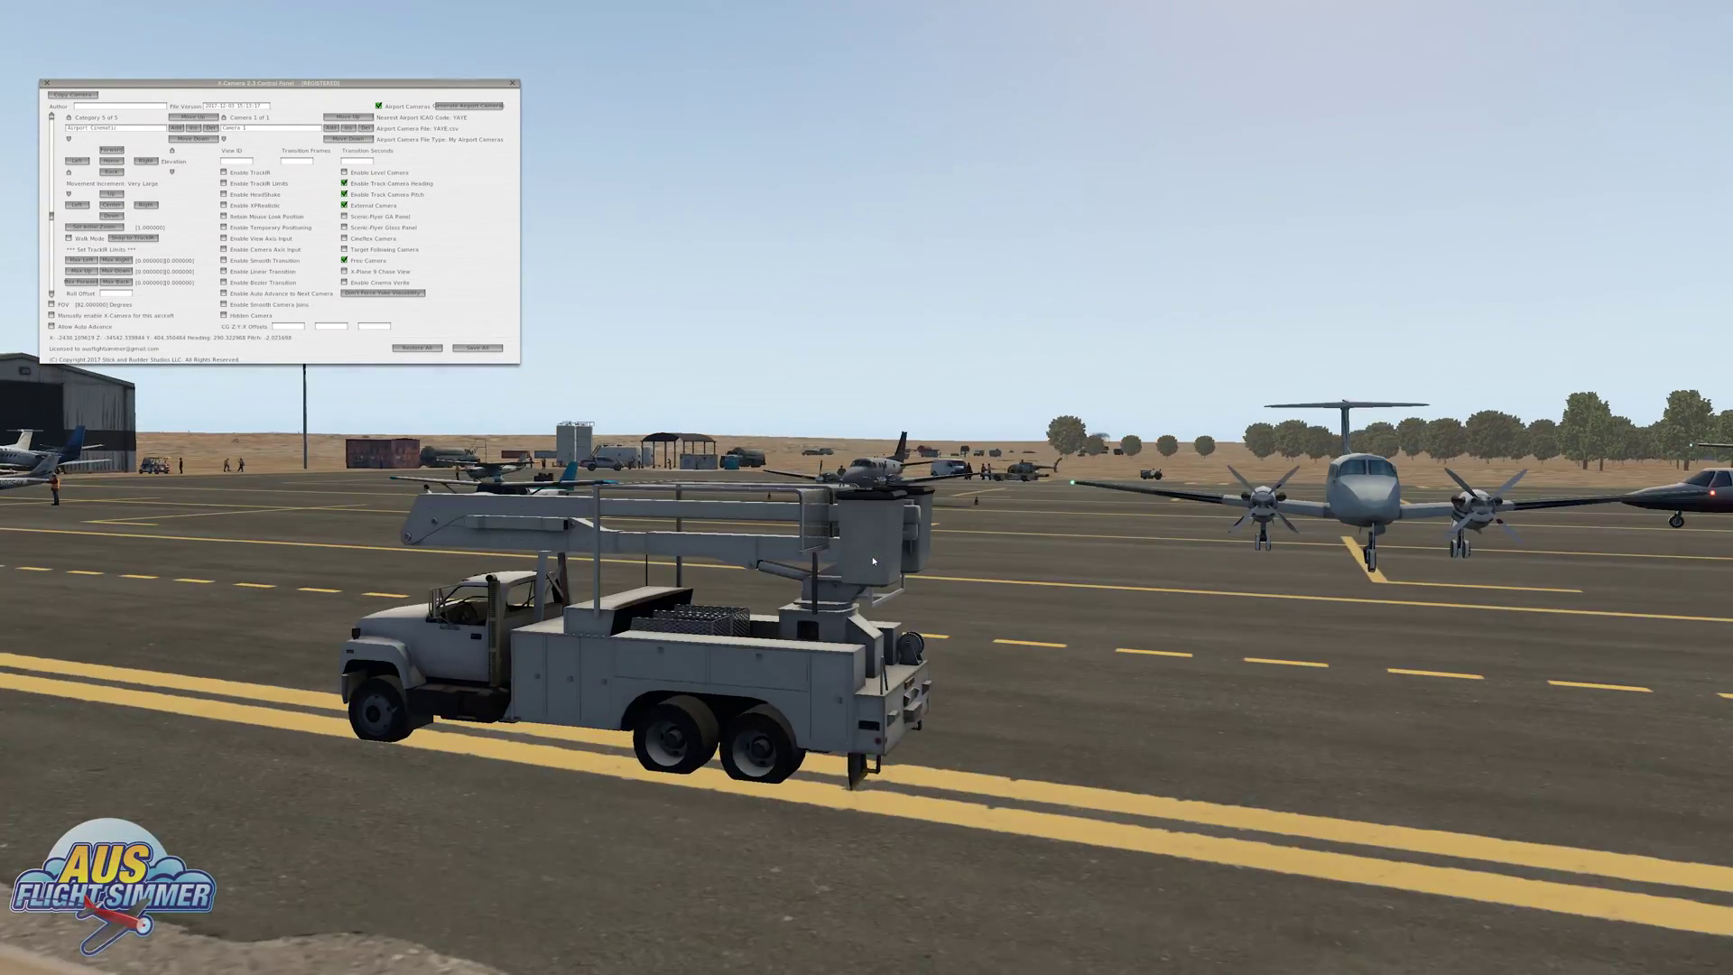
pyautogui.press('Right')
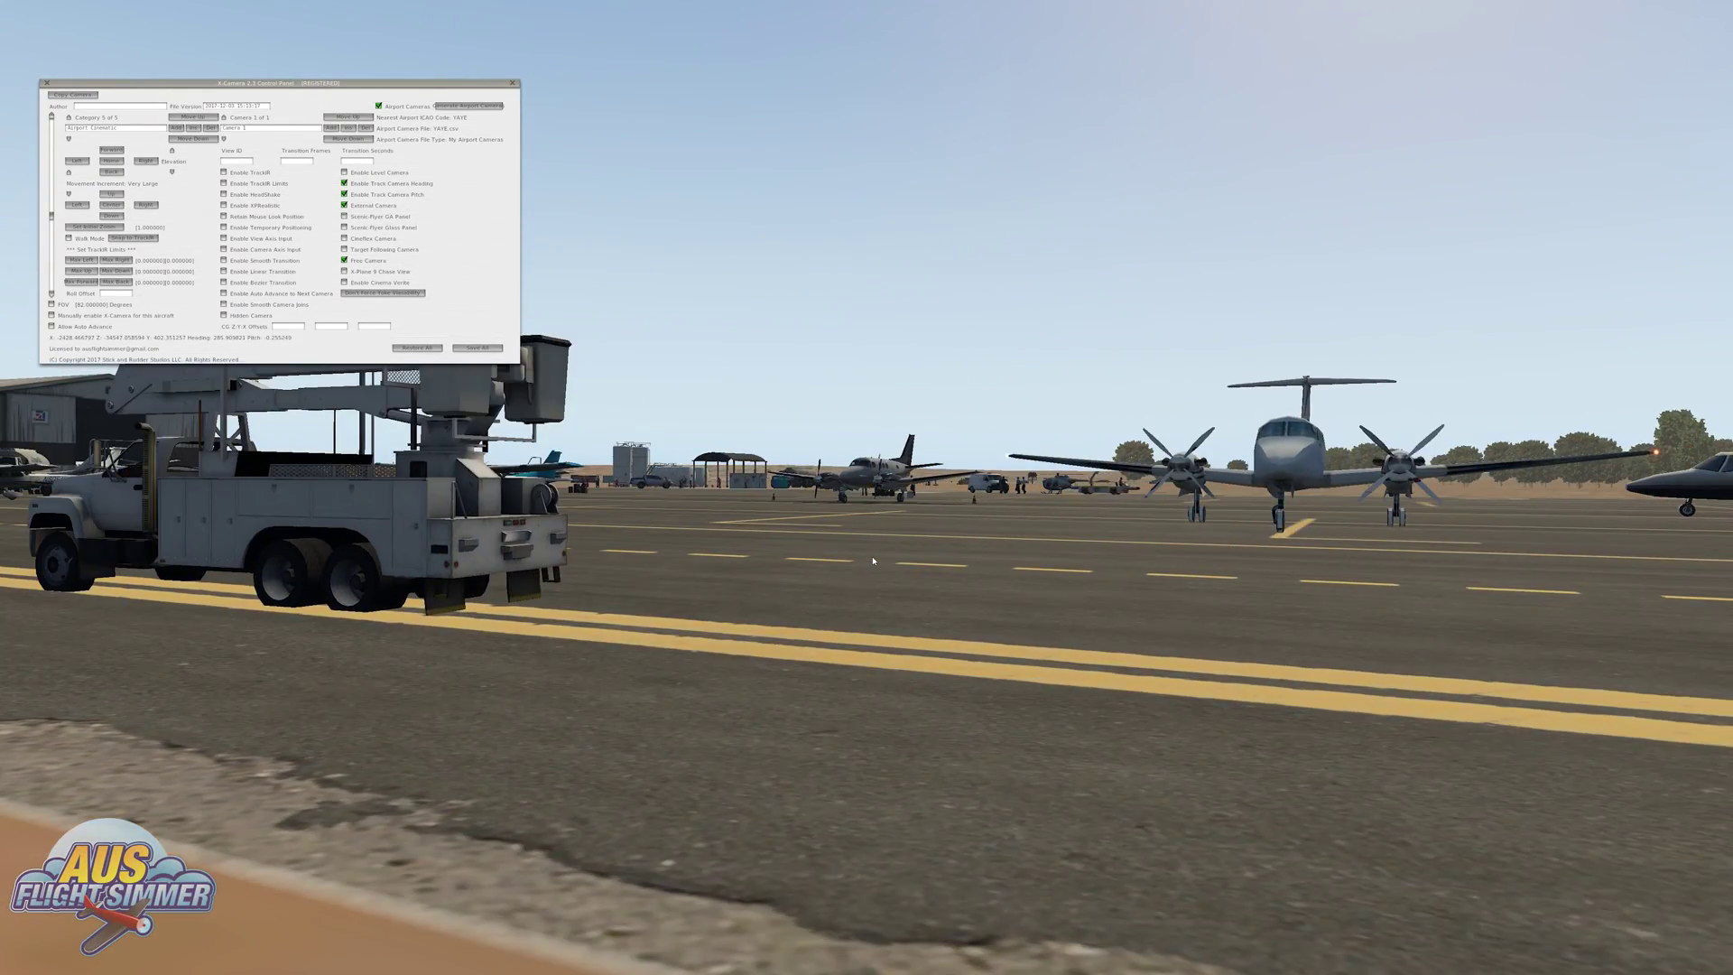
pyautogui.press('Up')
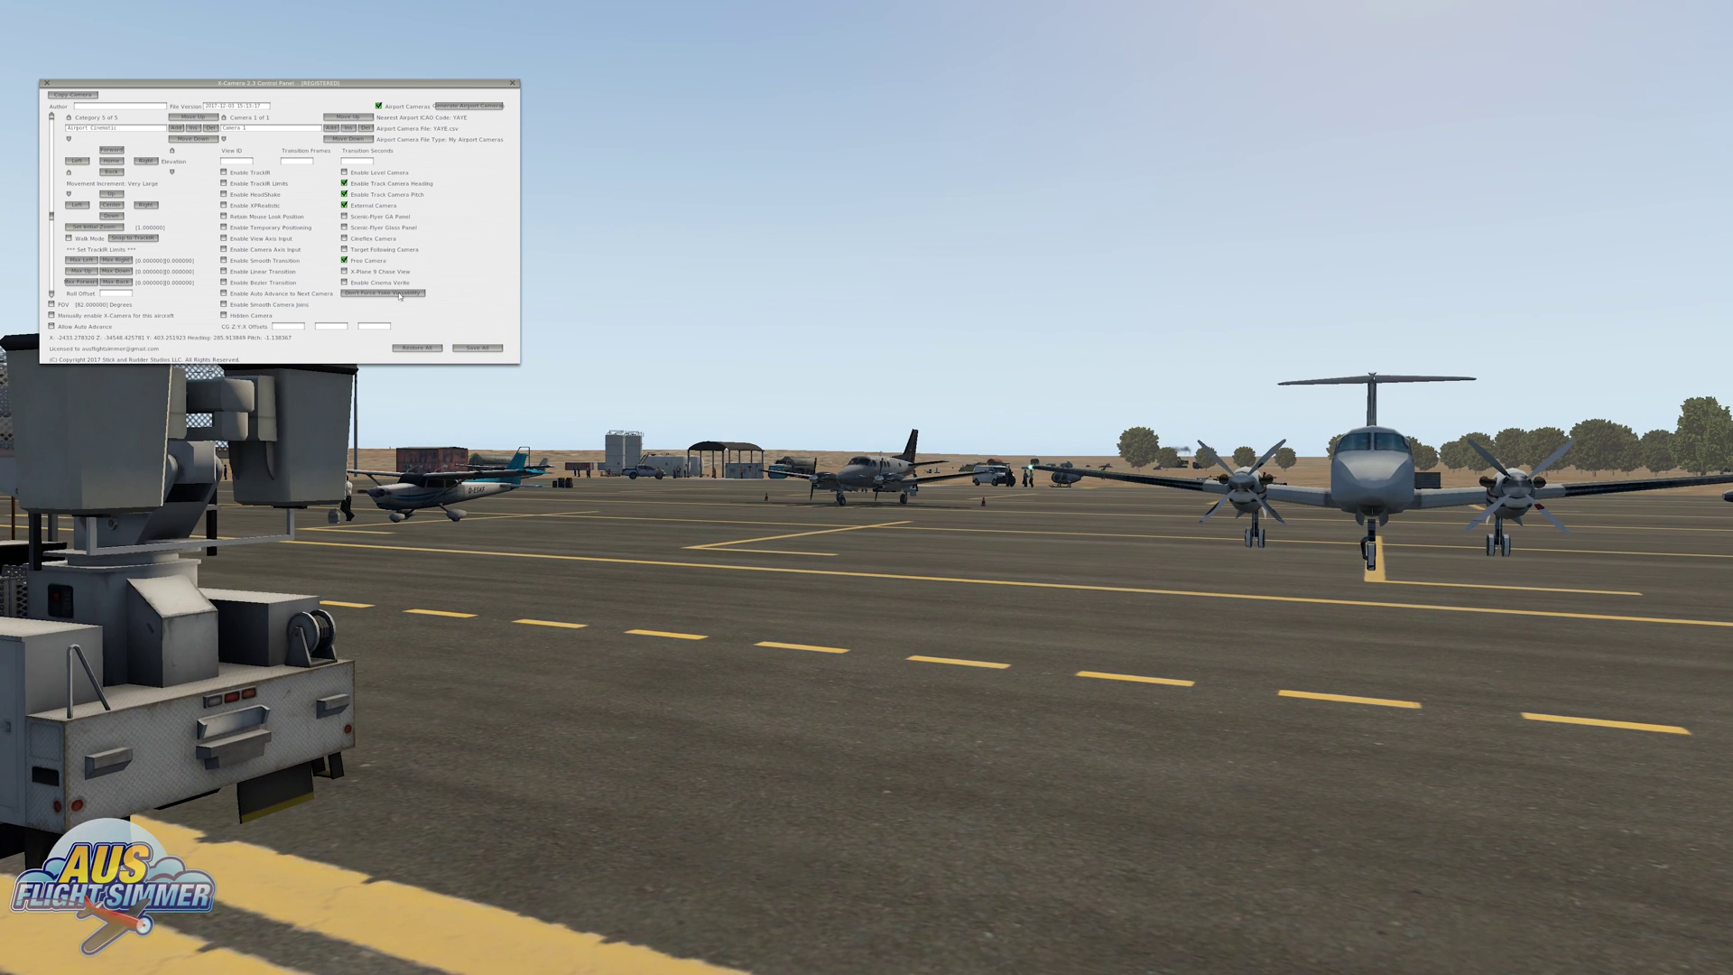
# Add a second cinematic camera and position it above the apron, looking along the double yellow dashed line past the parked aircraft.
pyautogui.click(331, 128)
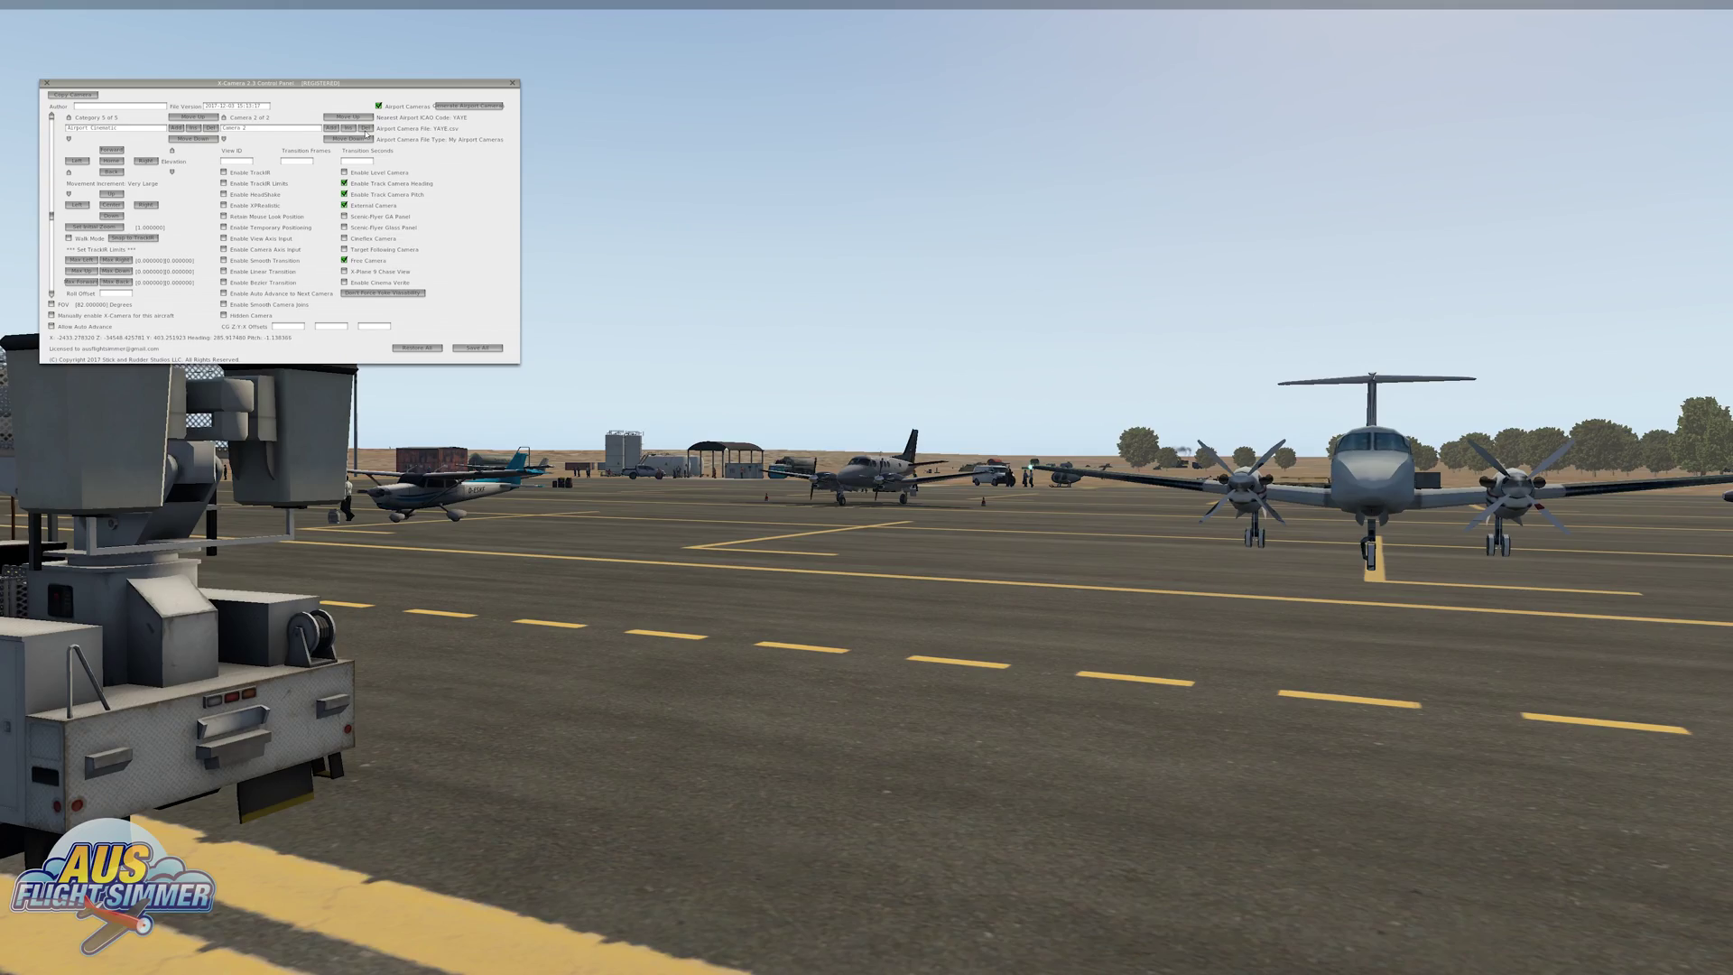
pyautogui.press('Right')
pyautogui.press('q')
pyautogui.press('Down')
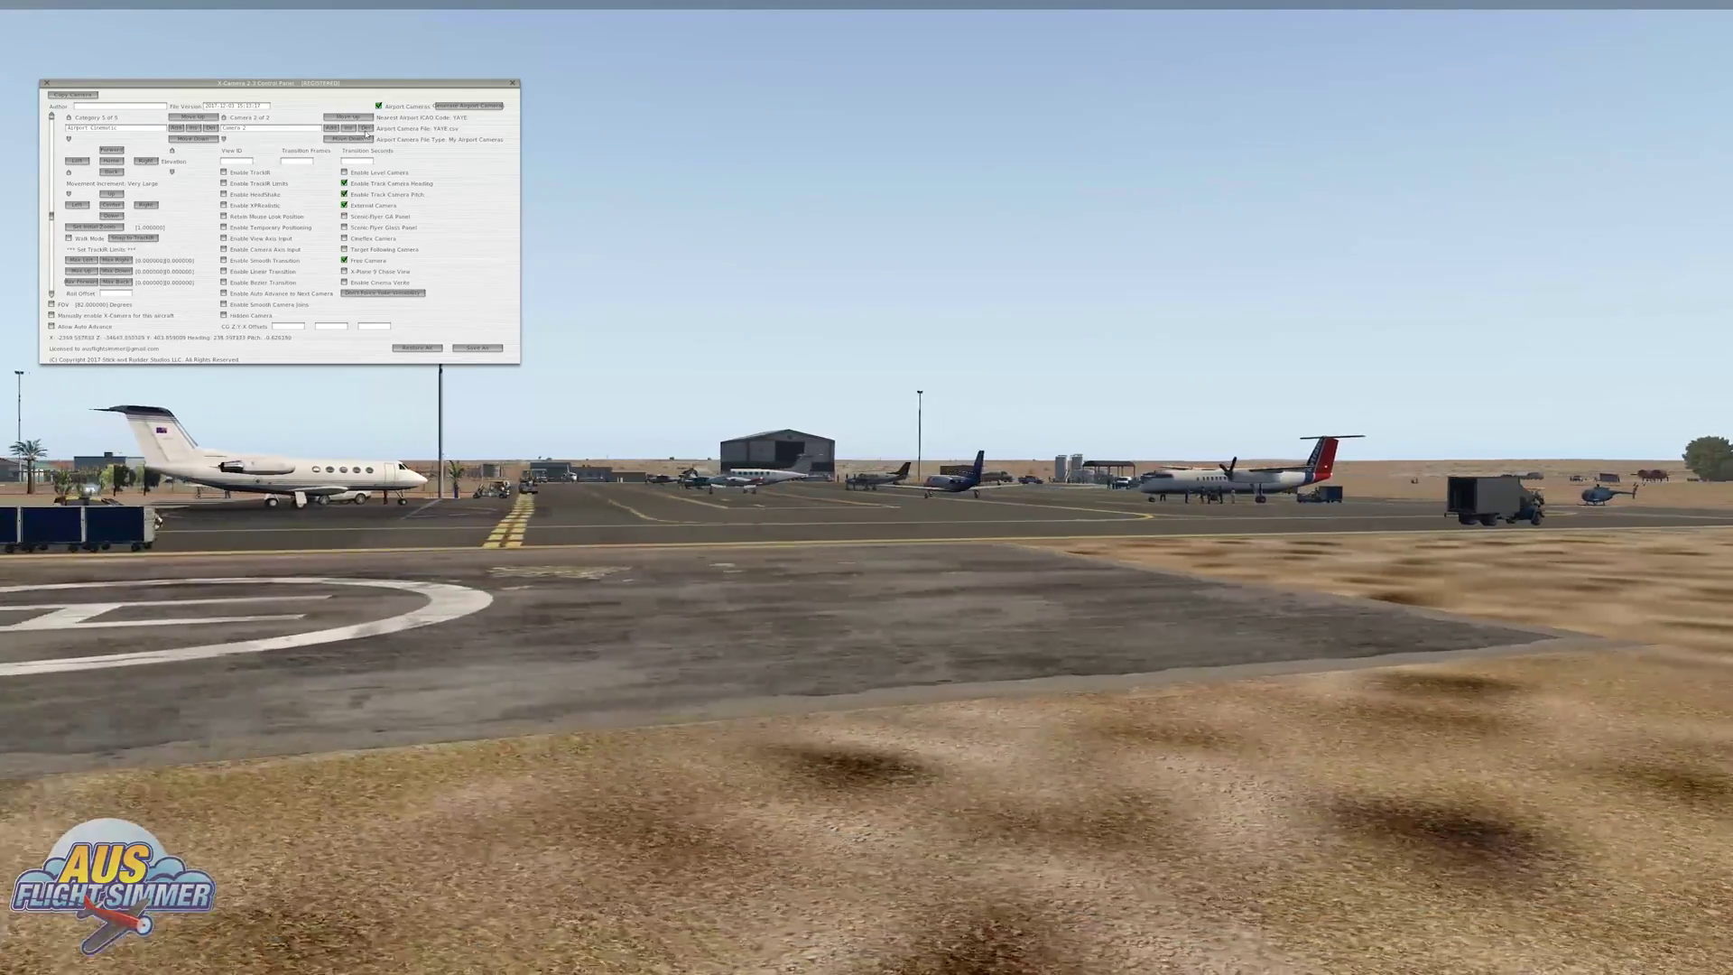
pyautogui.press('Up')
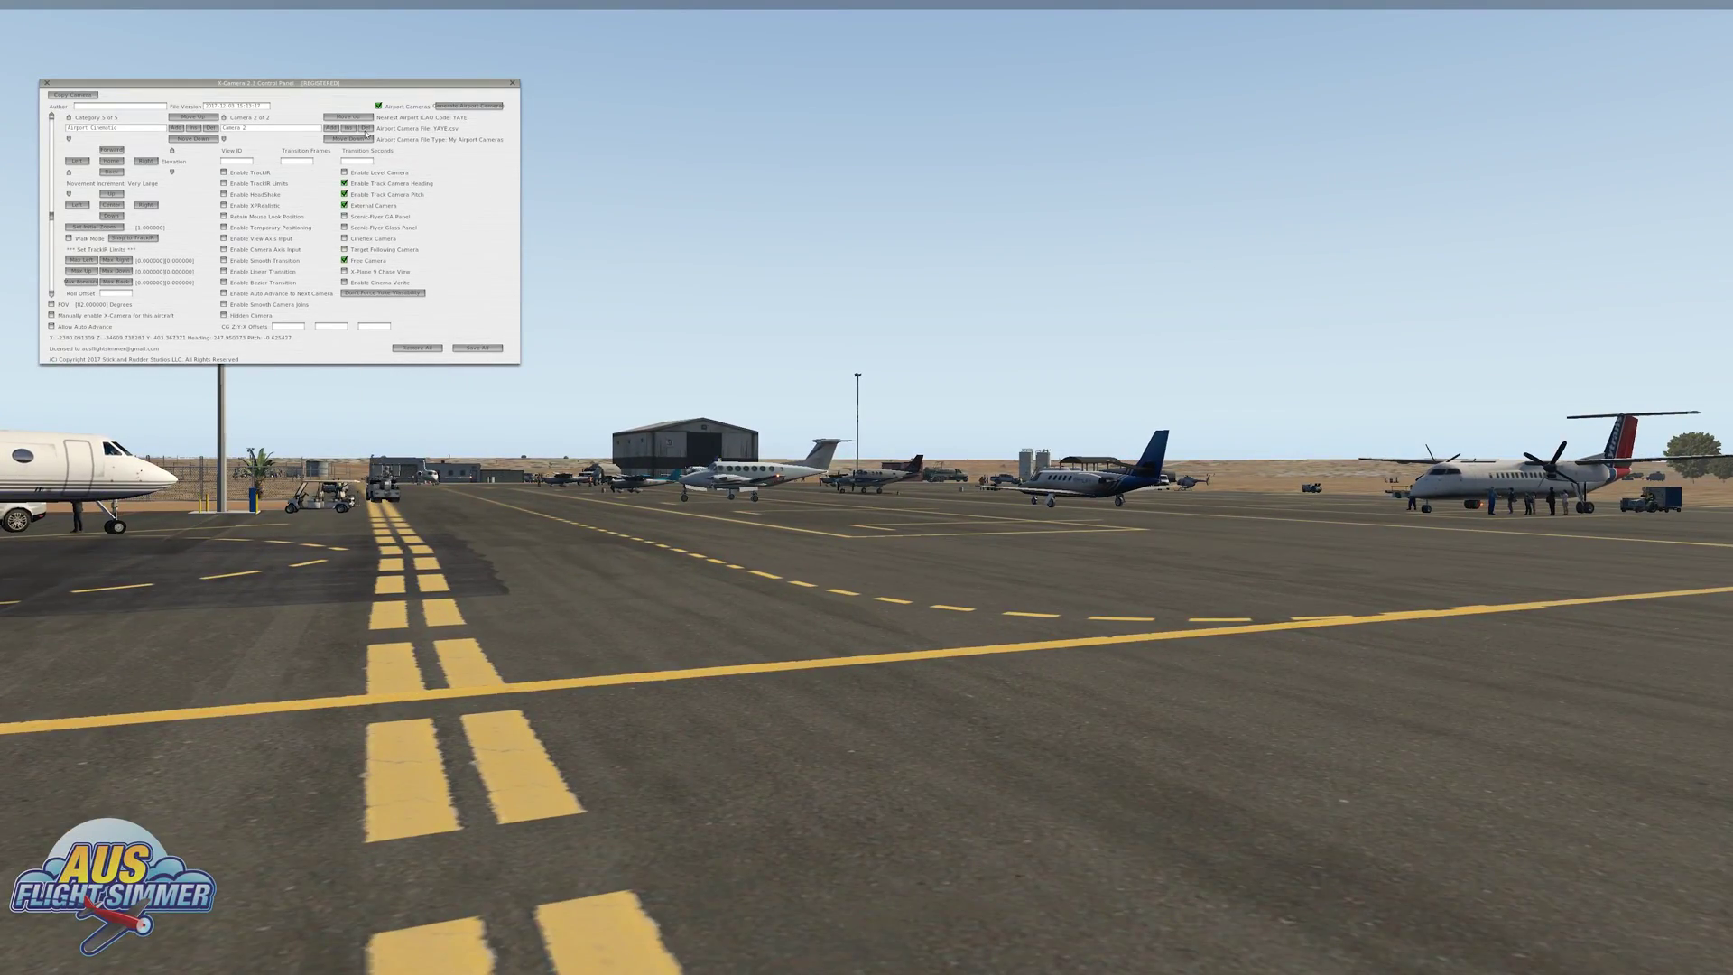
pyautogui.press('Up')
pyautogui.press('f')
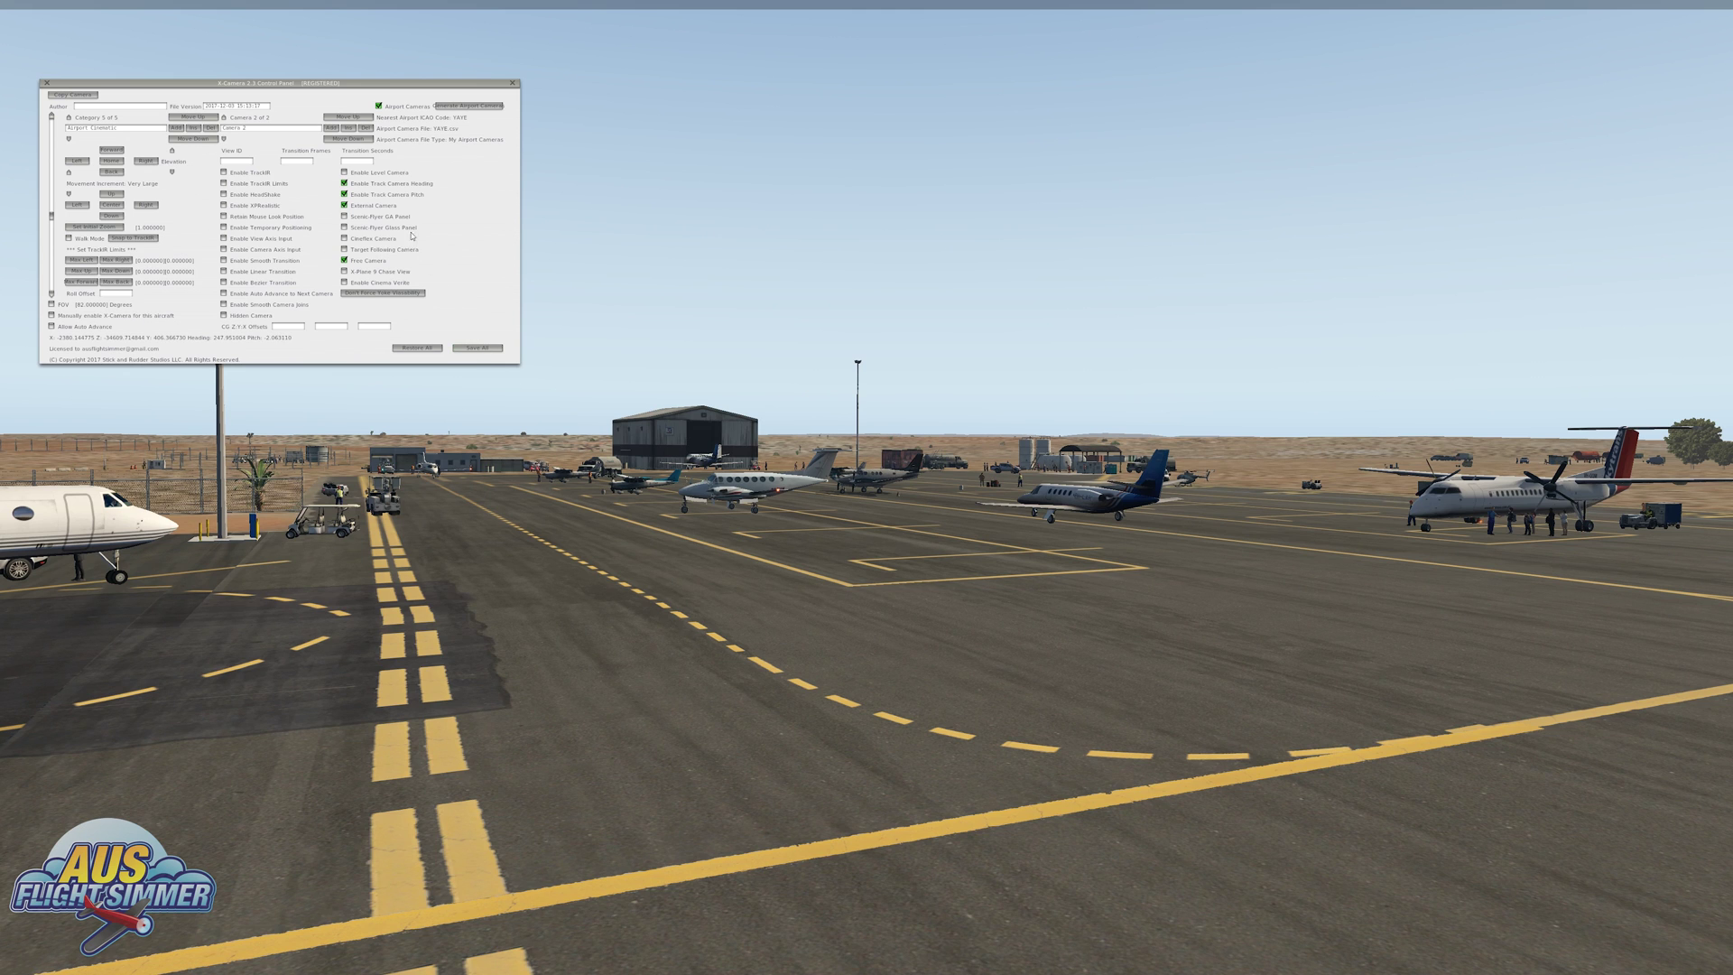
# Add a third cinematic camera and position it low on the apron, framing the red-tailed airliner and the helicopter on its pad.
pyautogui.click(331, 129)
pyautogui.press('Right')
pyautogui.press('q')
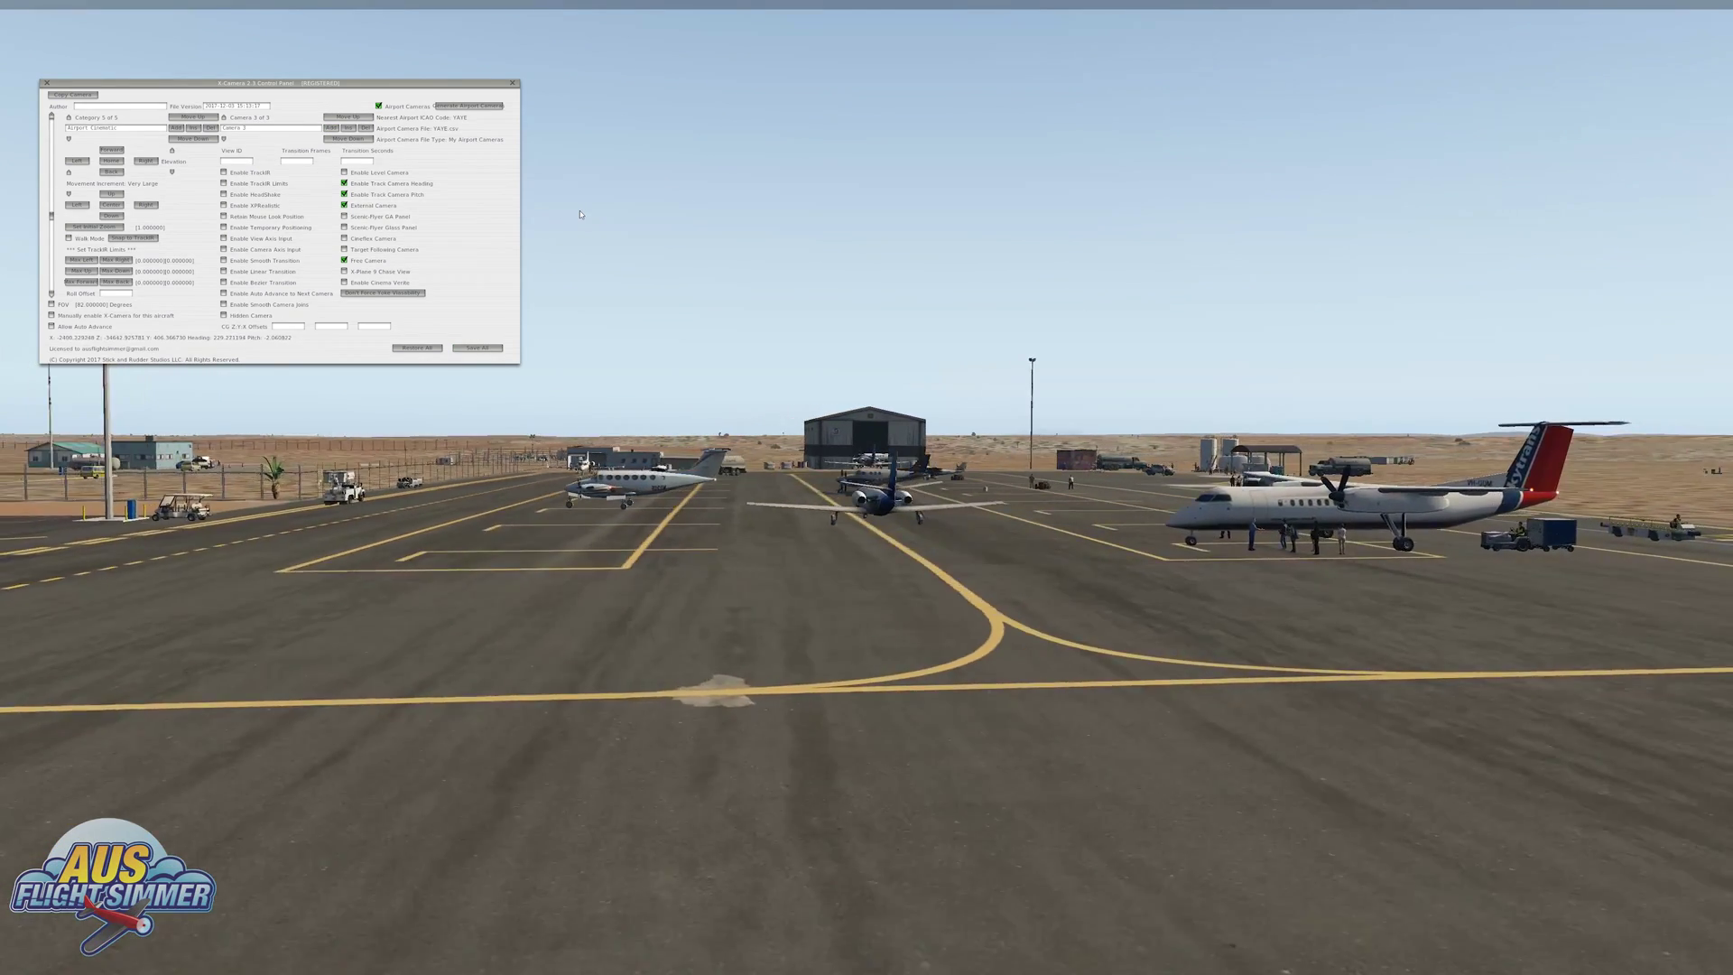
pyautogui.press('Right')
pyautogui.press('q')
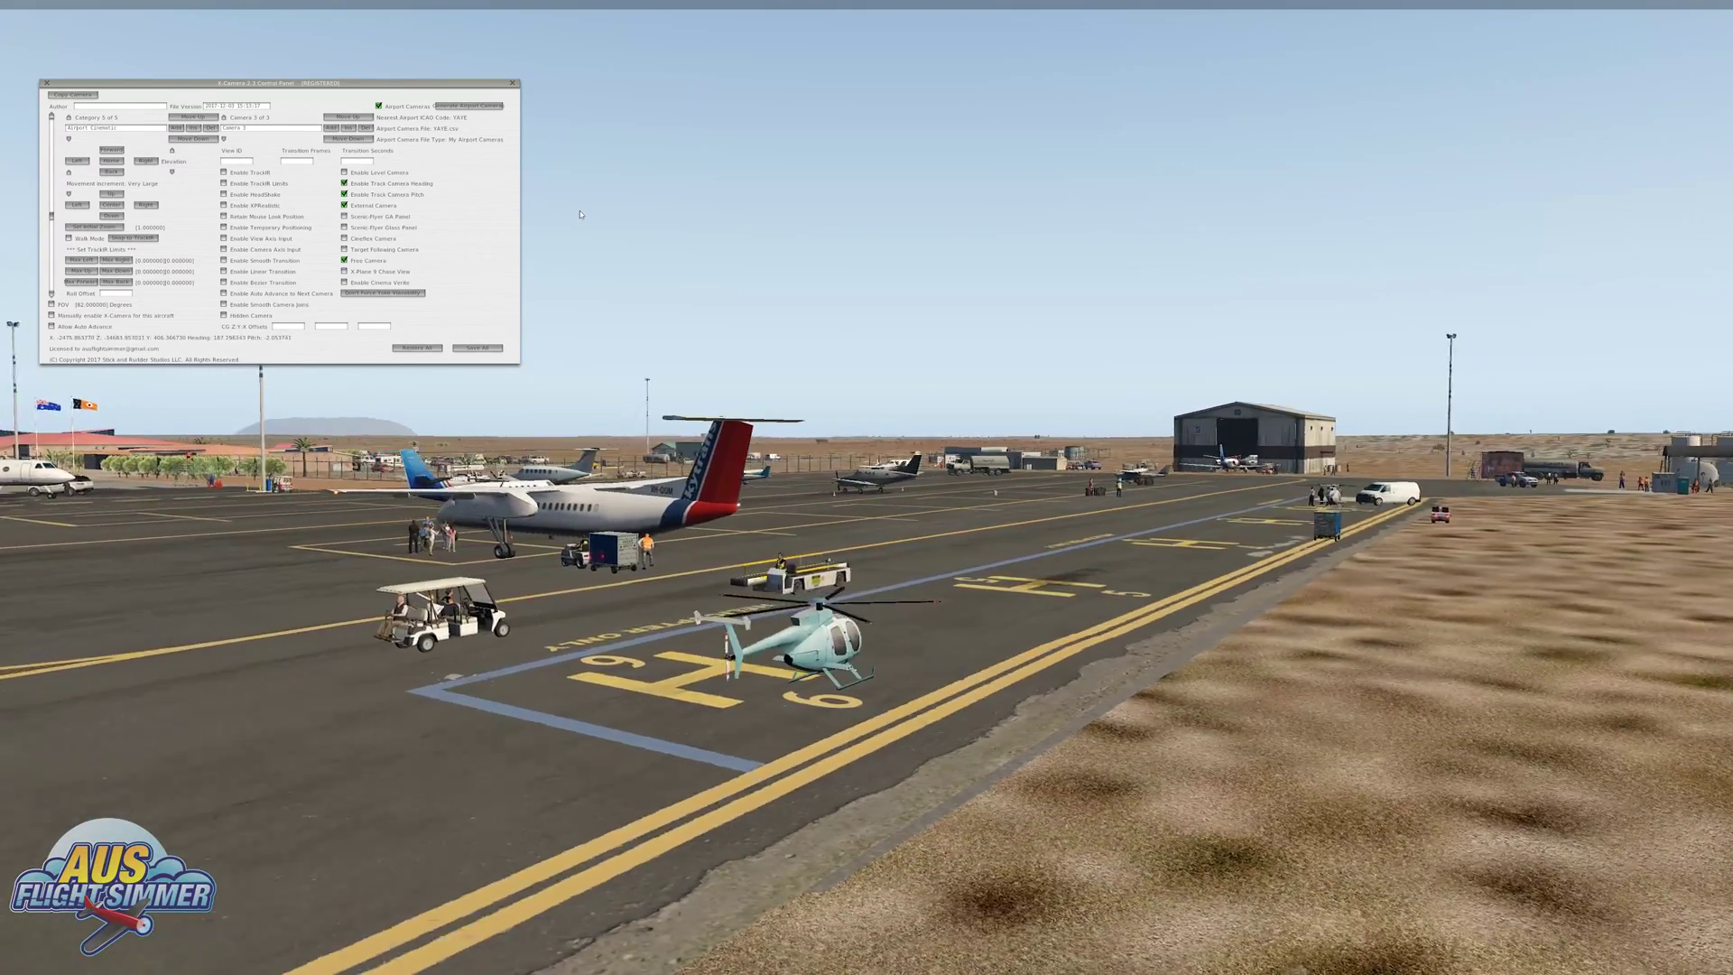
pyautogui.press('Left')
pyautogui.press('e')
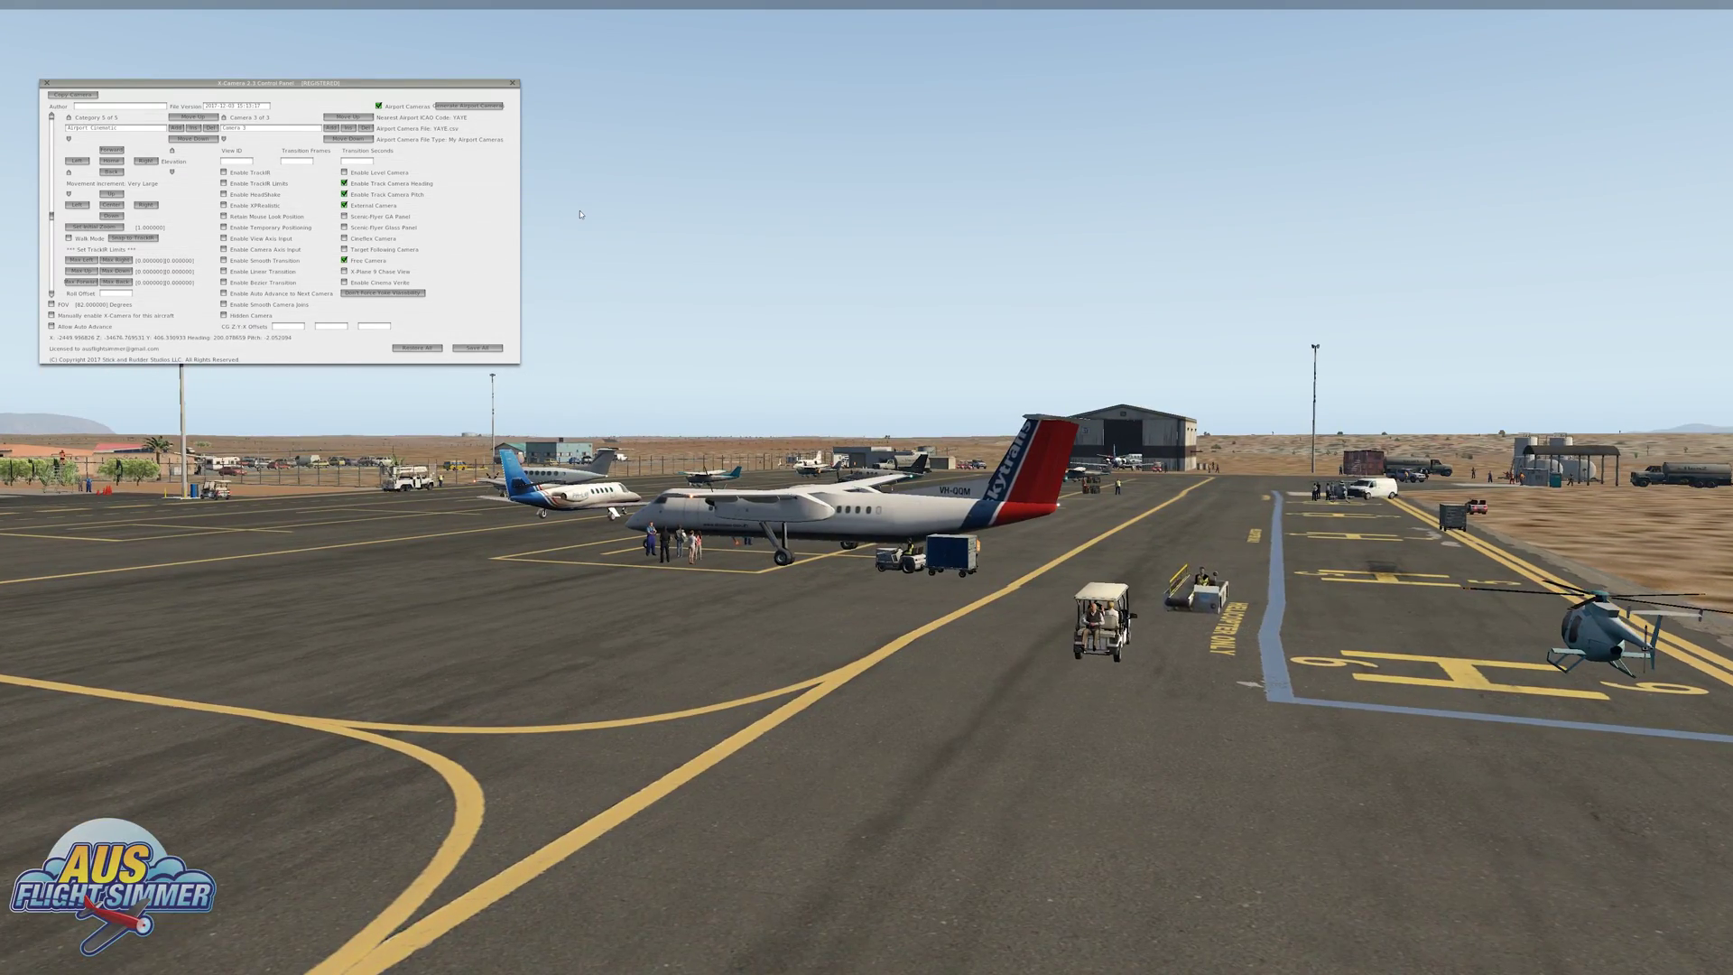
pyautogui.press(',')
pyautogui.press('.')
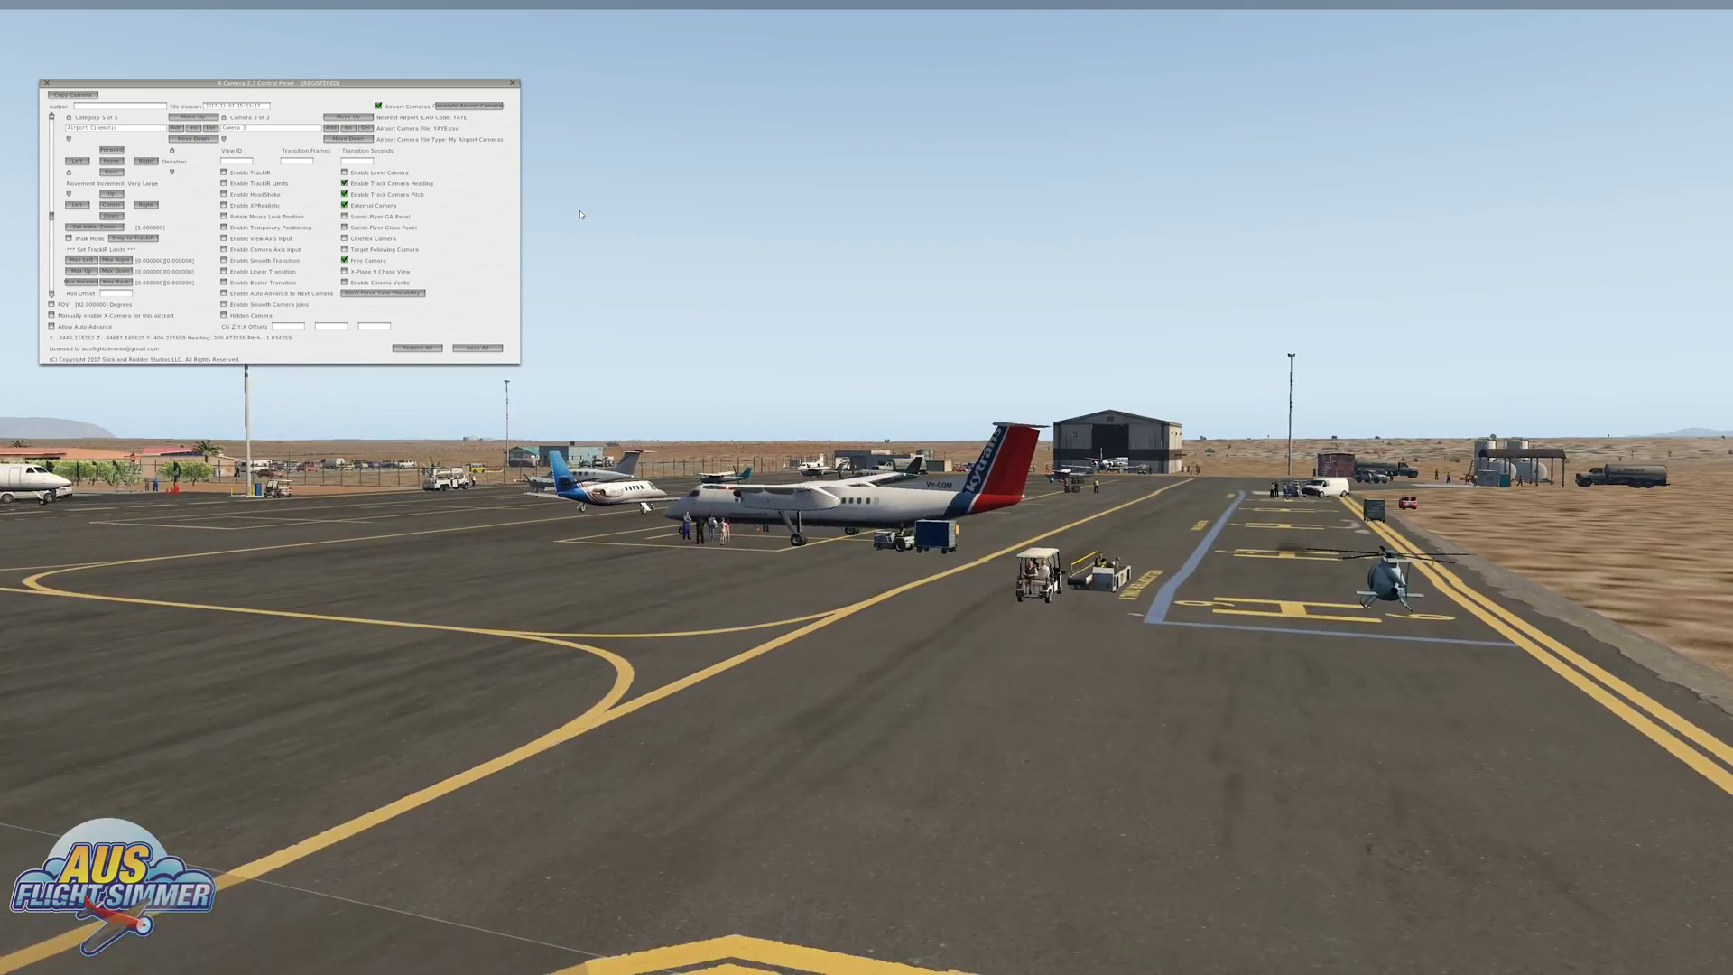
pyautogui.press('Right')
pyautogui.press('q')
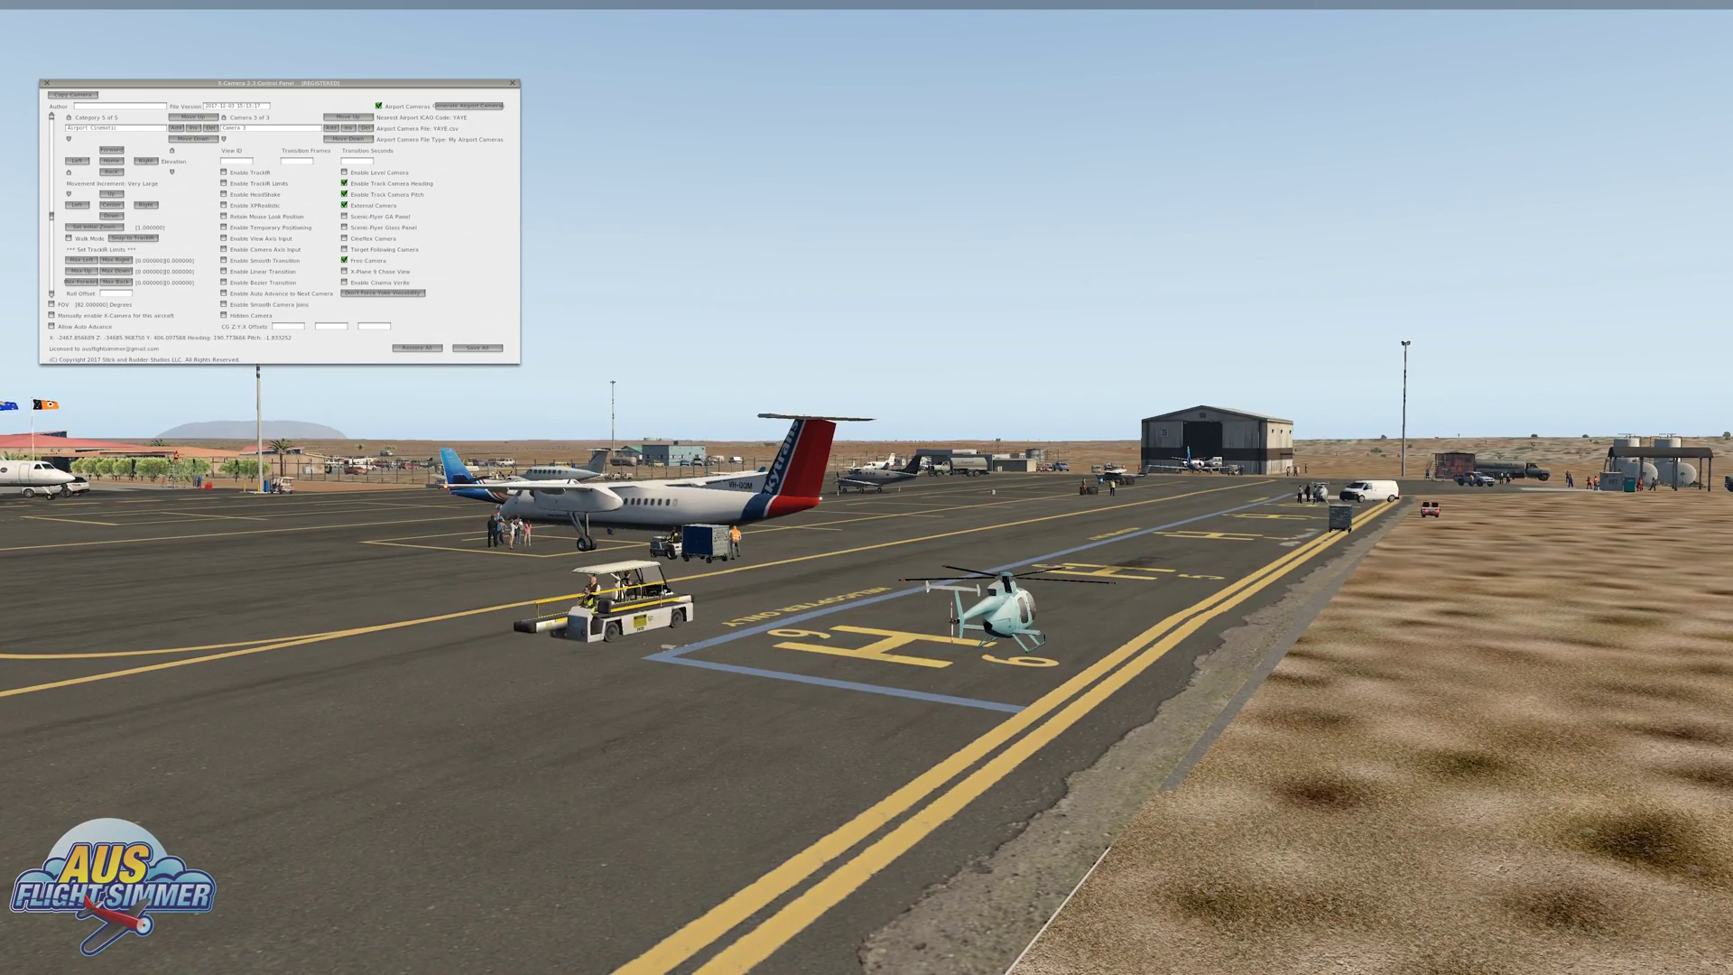
pyautogui.press('.')
pyautogui.press('Left')
pyautogui.press('e')
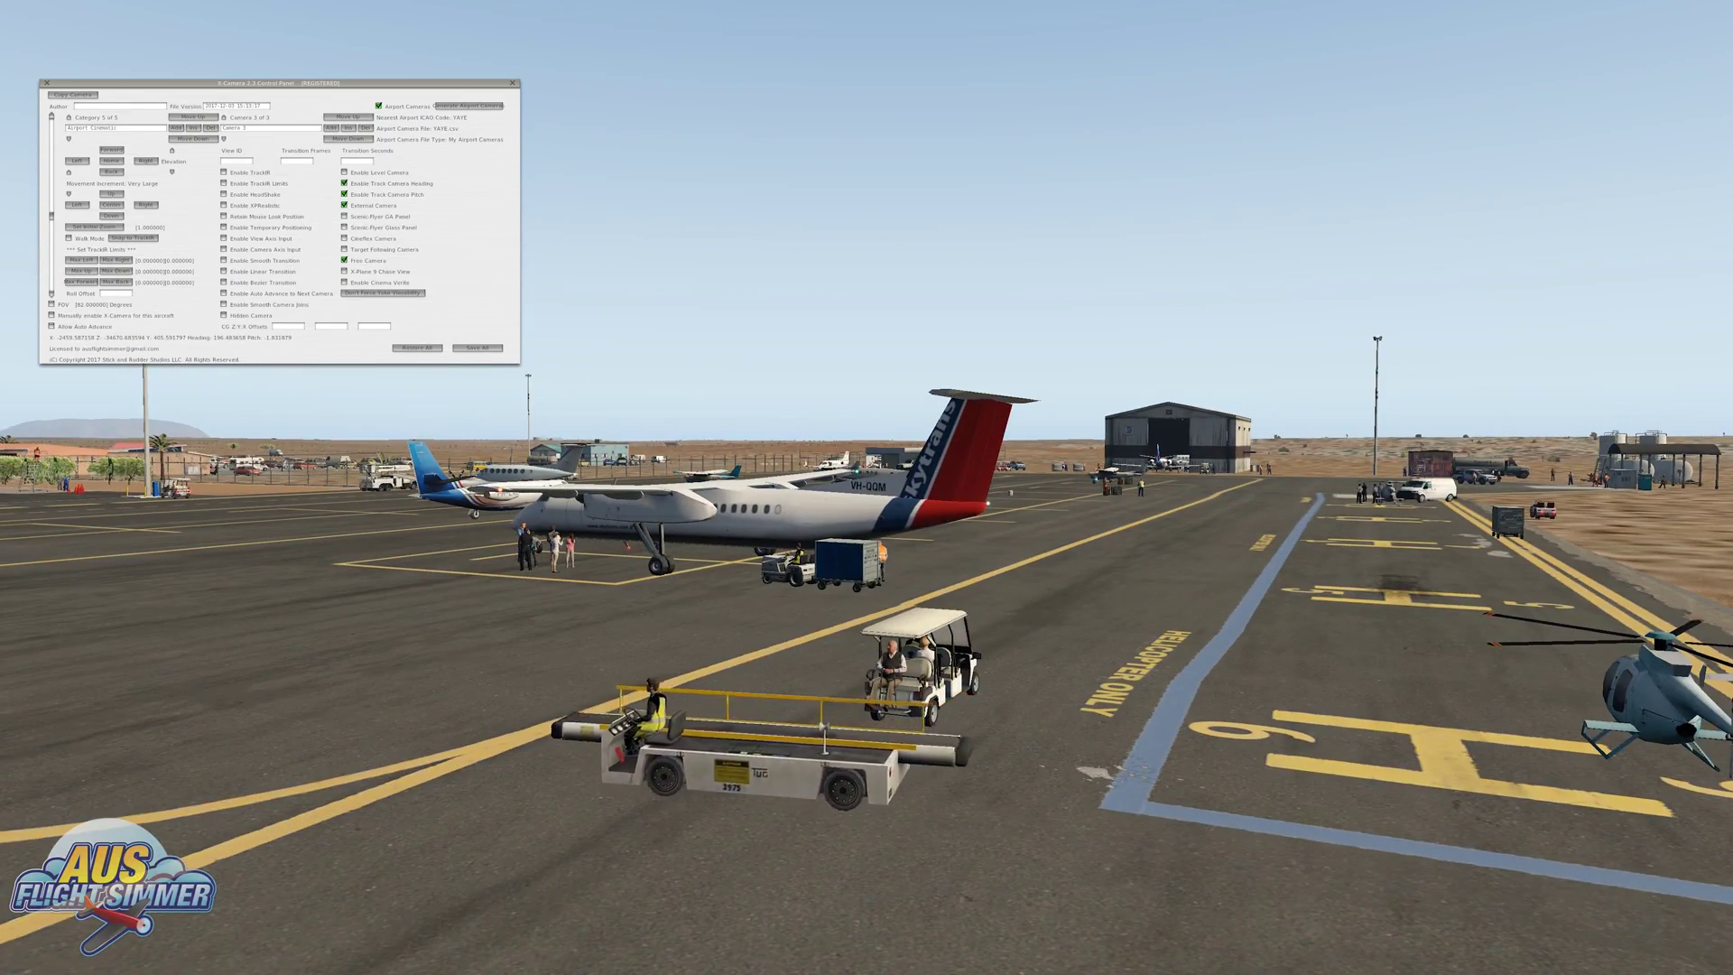
pyautogui.press('Down')
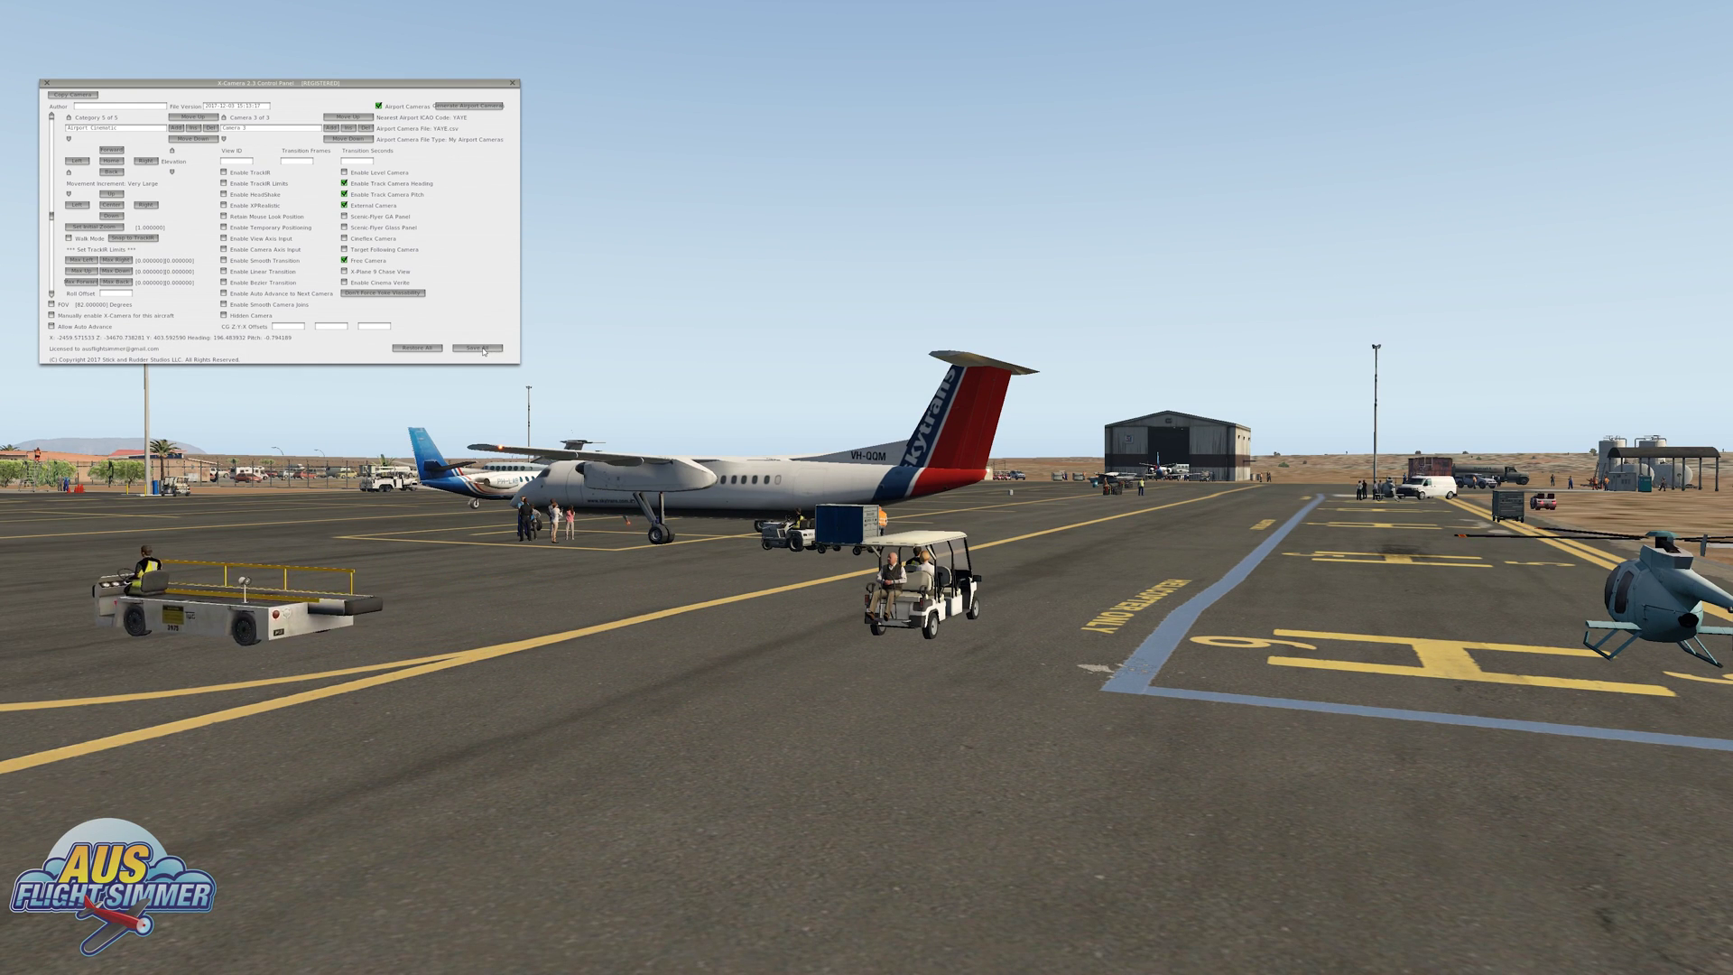
# Enable smooth transition on the third cinematic camera.
pyautogui.click(224, 260)
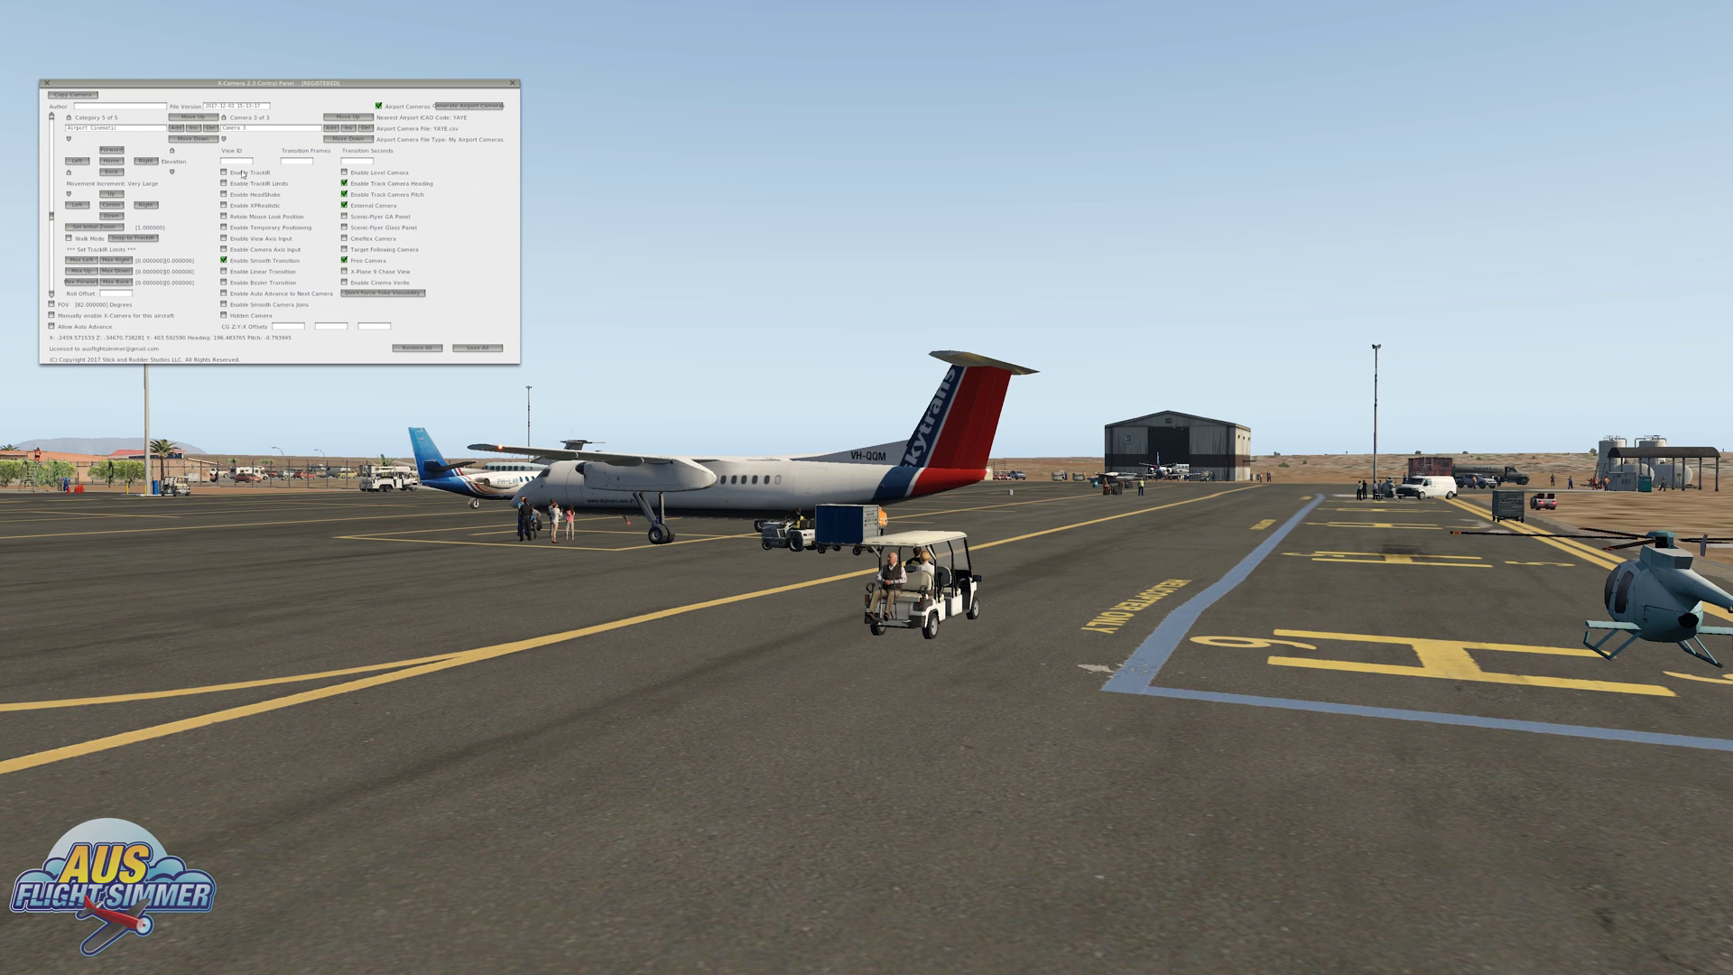